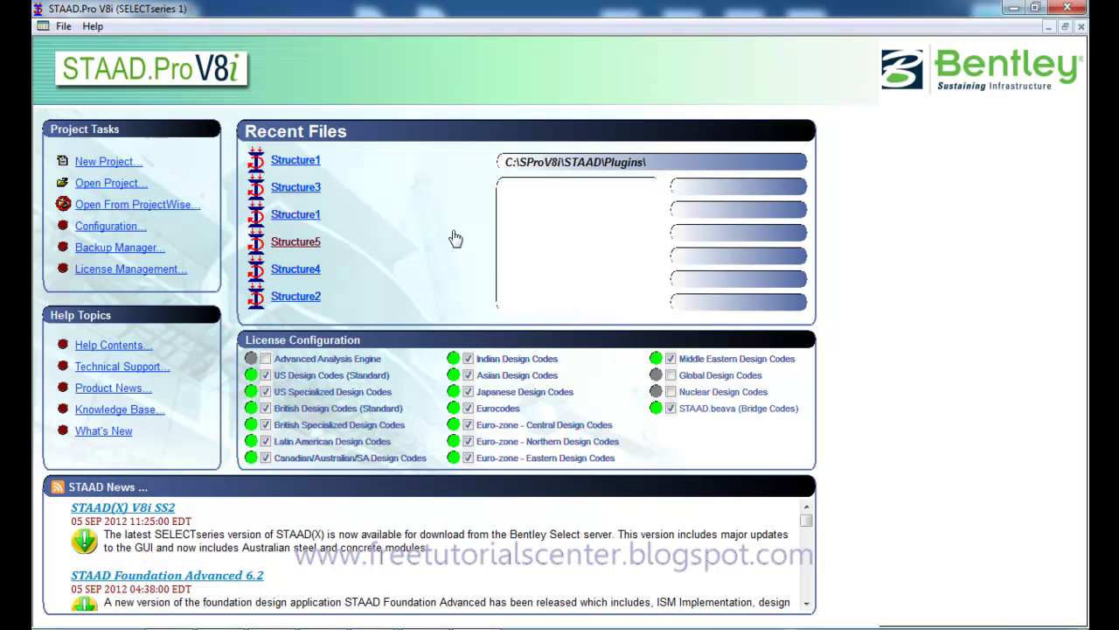
# - Switch to AutoCAD and draw a closed square with 20-unit sides using the Line command
pyautogui.moveTo(425, 623)
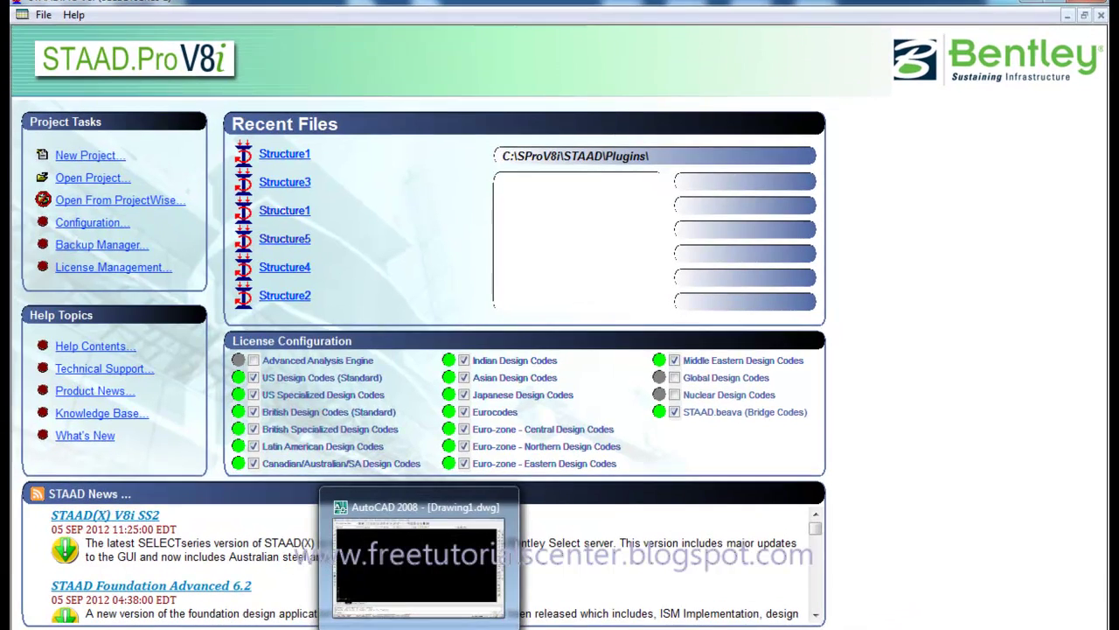
pyautogui.click(418, 564)
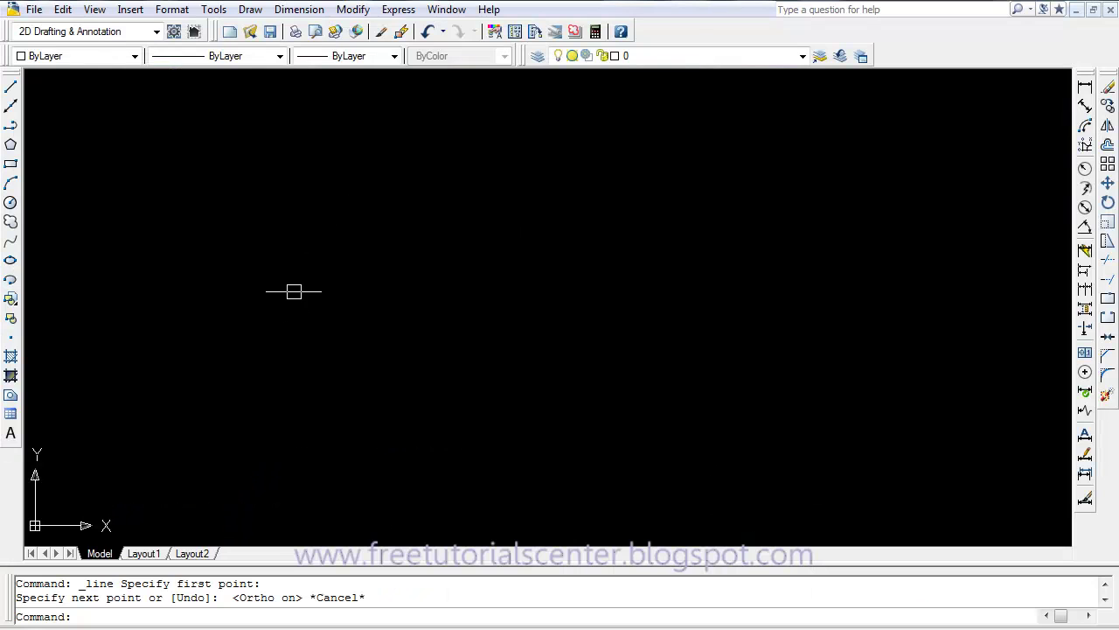
pyautogui.click(10, 90)
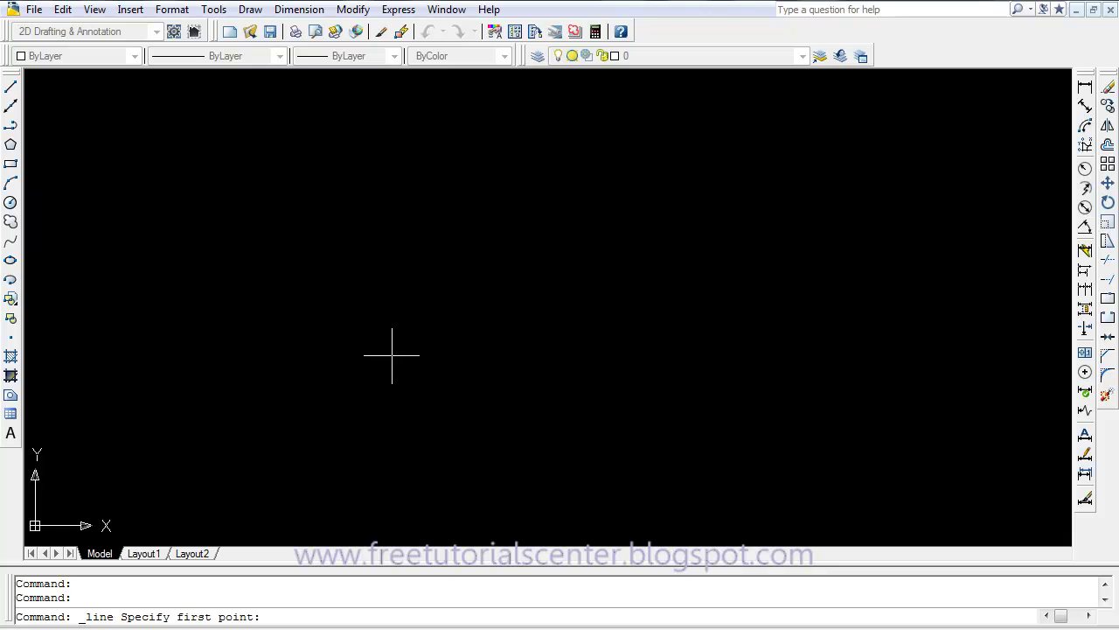
pyautogui.click(427, 413)
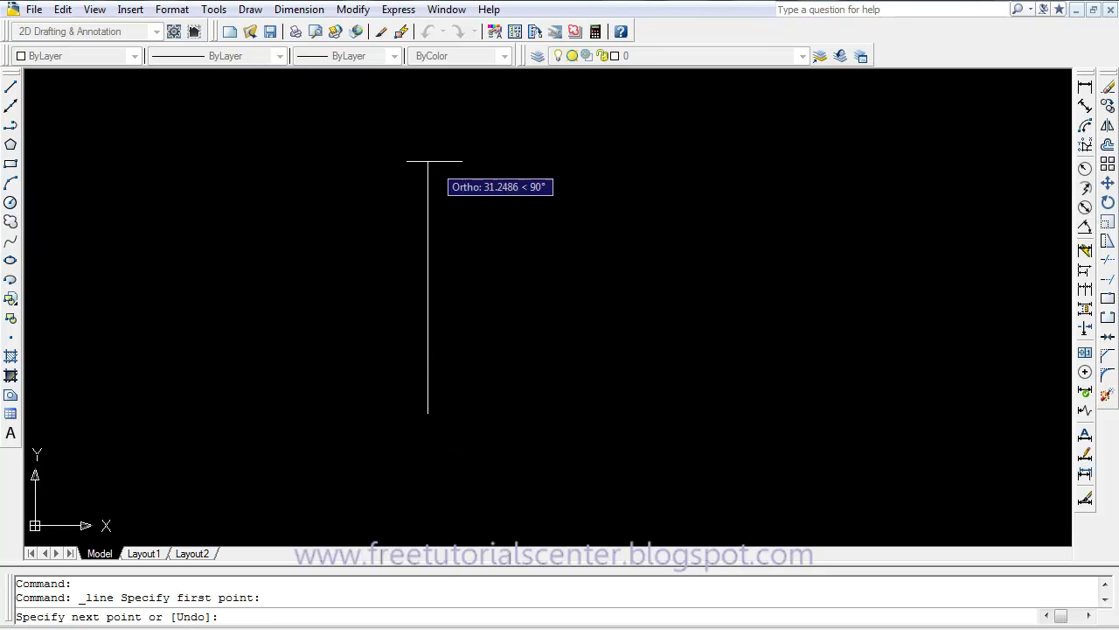
pyautogui.write('20')
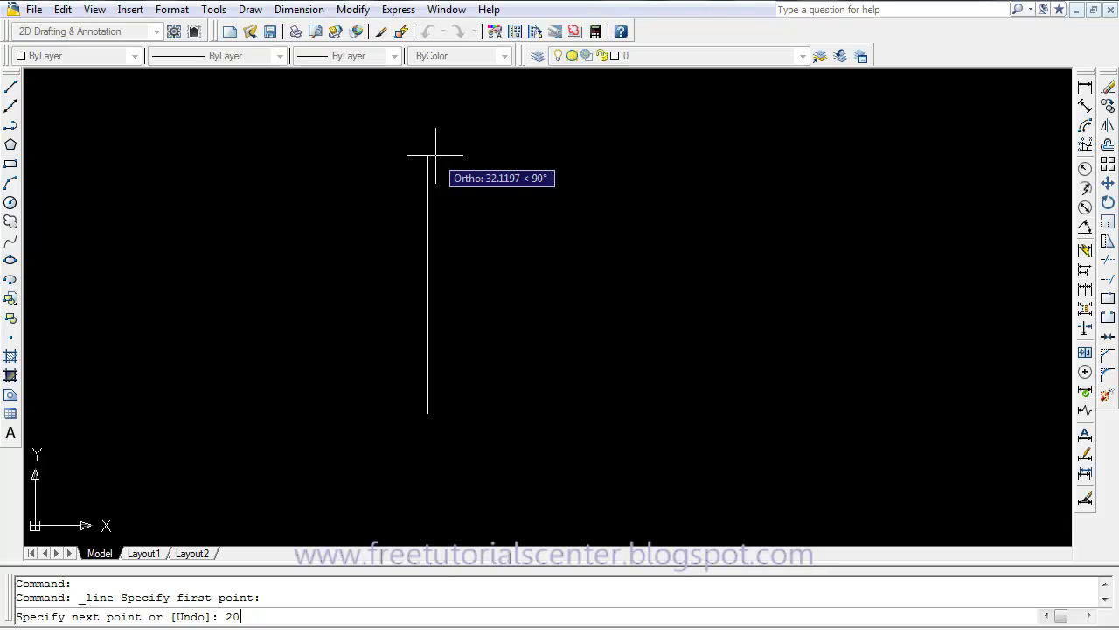
pyautogui.press('Return')
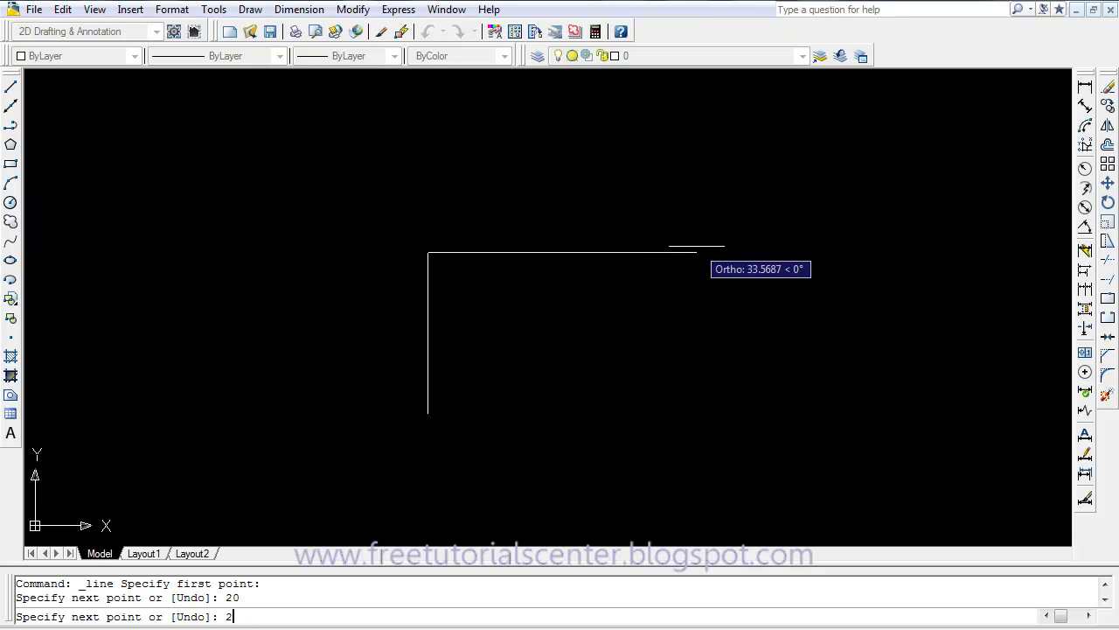
pyautogui.press('Return')
pyautogui.write('2')
pyautogui.press('Return')
pyautogui.click(428, 413)
pyautogui.rightClick(428, 412)
pyautogui.click(456, 425)
pyautogui.scroll(3, 475, 385)
pyautogui.moveTo(476, 383)
pyautogui.mouseDown(button='middle')
pyautogui.moveTo(467, 355)
pyautogui.moveTo(442, 384)
pyautogui.mouseUp(button='middle')
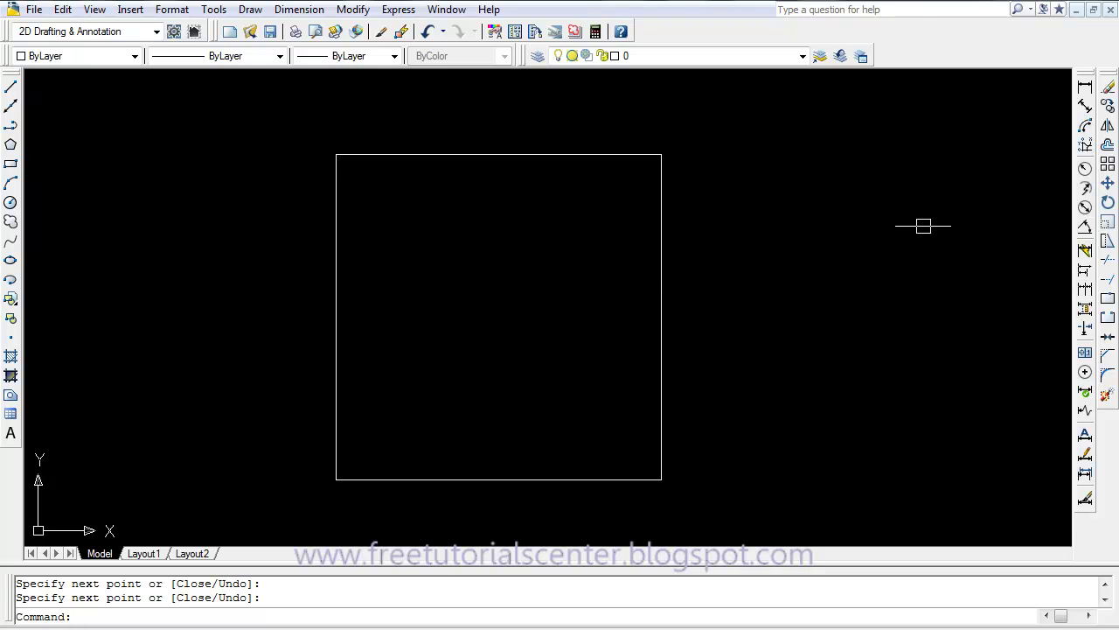
# - Offset the square's top edge downward at 4-unit spacing to create four horizontal lines inside the square
pyautogui.click(1106, 145)
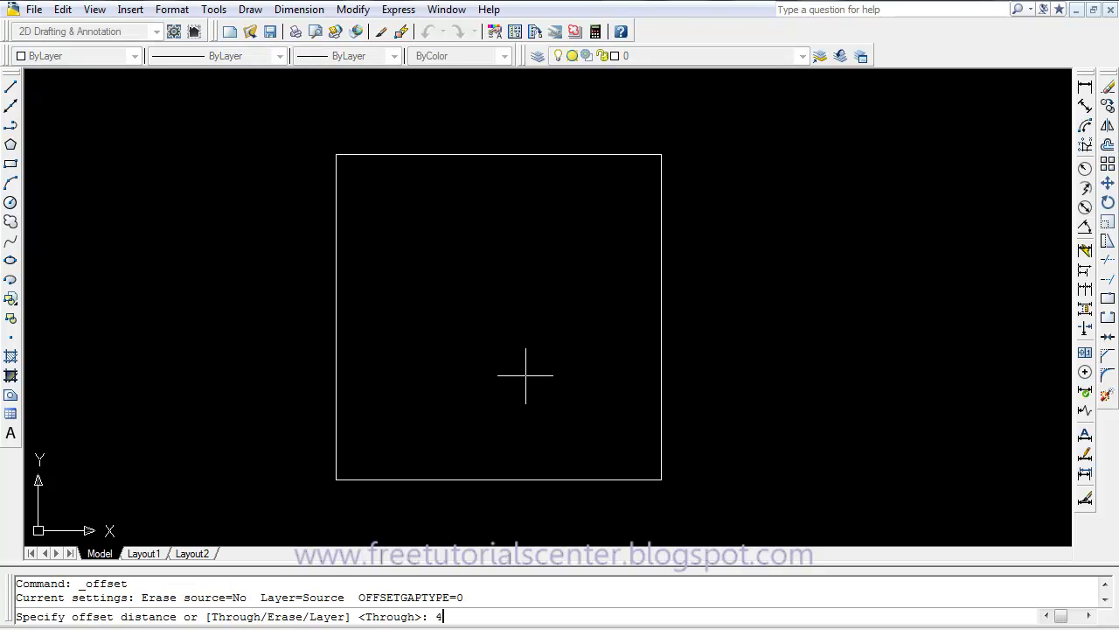
pyautogui.write('4')
pyautogui.press('Return')
pyautogui.click(515, 158)
pyautogui.click(524, 243)
pyautogui.click(525, 228)
pyautogui.click(524, 220)
pyautogui.click(516, 288)
pyautogui.click(519, 284)
pyautogui.click(519, 313)
pyautogui.click(522, 350)
pyautogui.click(522, 404)
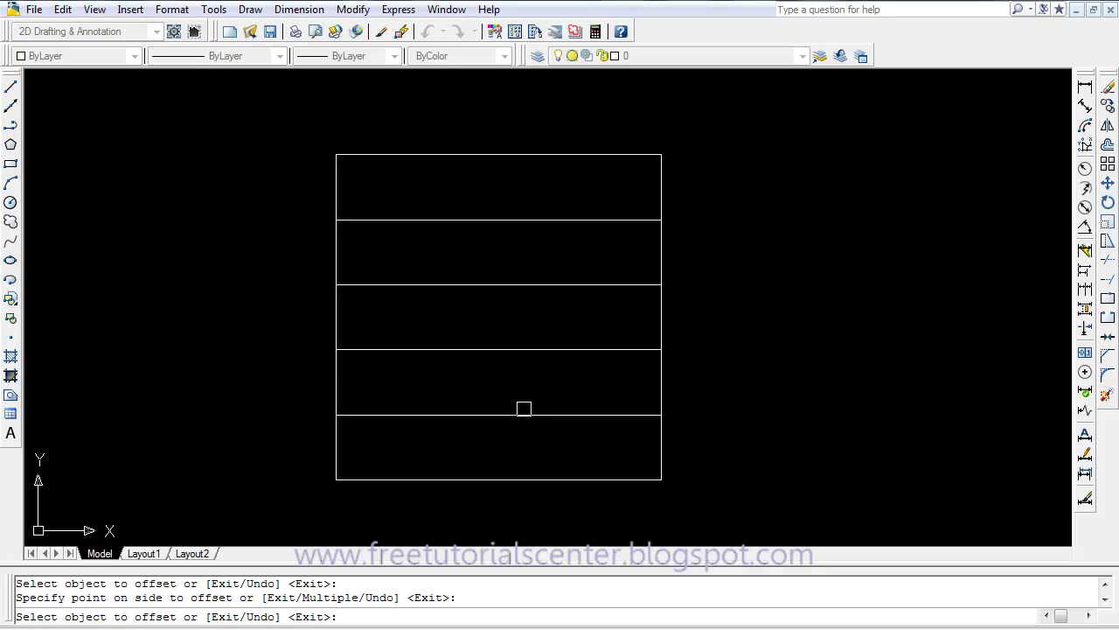
# - Offset the square's right edge leftward at 4-unit spacing to create four vertical lines, completing the grid
pyautogui.click(661, 376)
pyautogui.click(593, 375)
pyautogui.click(596, 371)
pyautogui.click(483, 372)
pyautogui.click(532, 370)
pyautogui.click(474, 373)
pyautogui.click(466, 374)
pyautogui.click(408, 373)
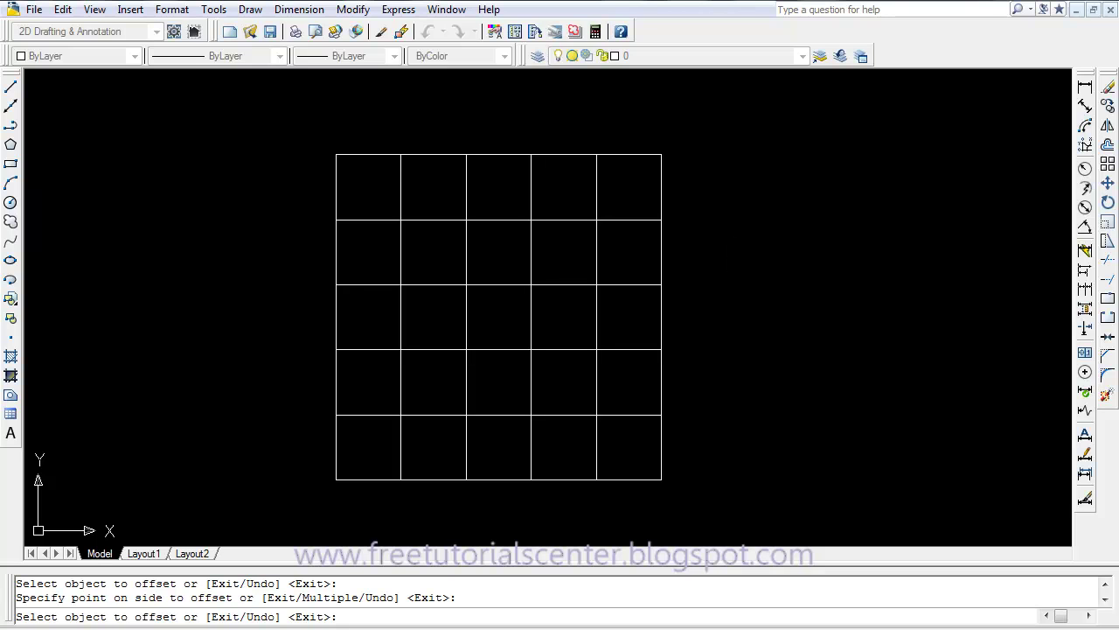
# - Save the drawing to the Desktop as Drawing1.dxf in AutoCAD 2007 DXF format, replacing the existing file
pyautogui.click(34, 10)
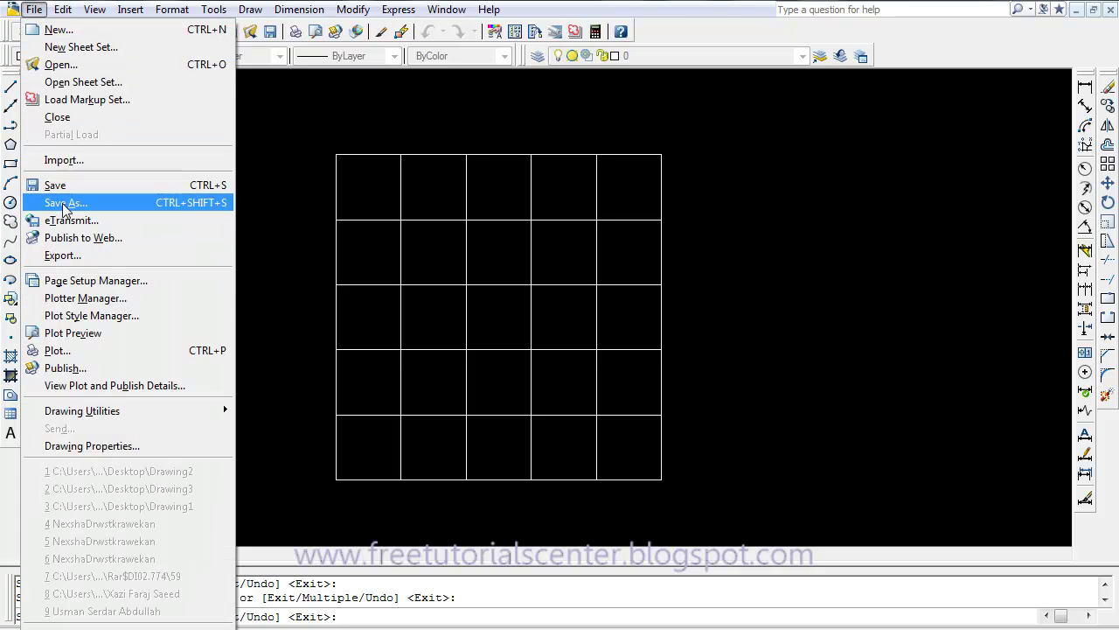
pyautogui.click(65, 203)
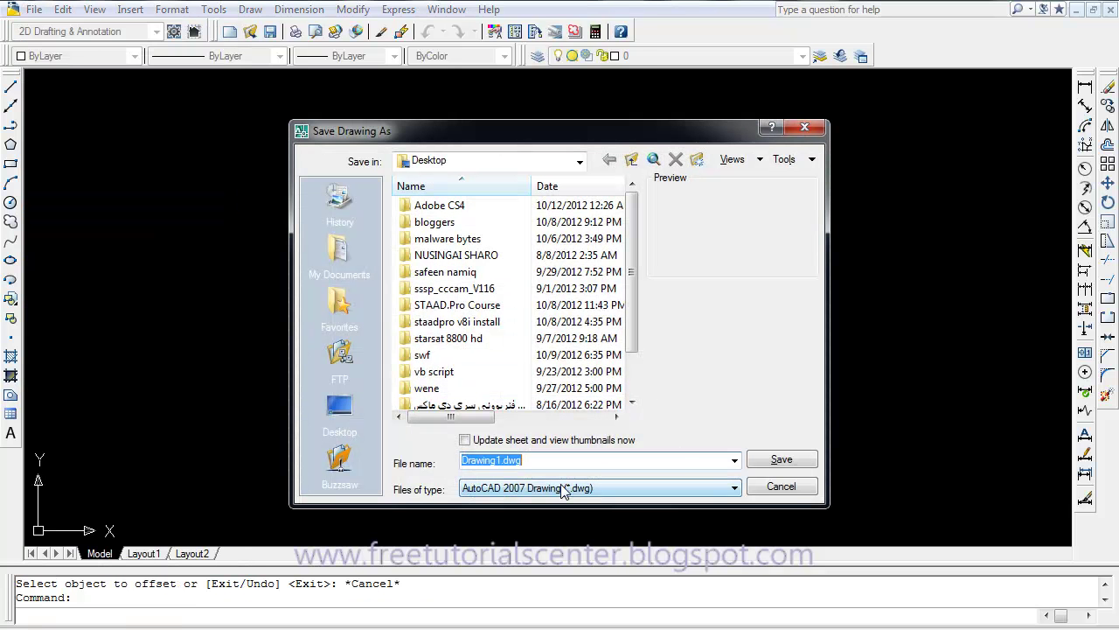
pyautogui.click(561, 490)
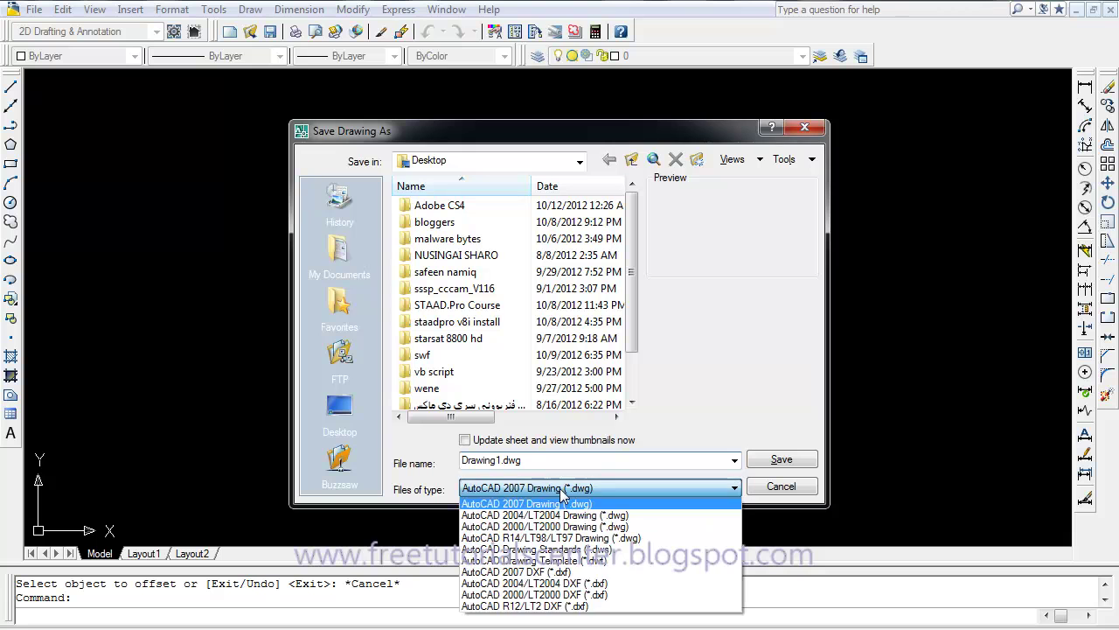
pyautogui.click(554, 572)
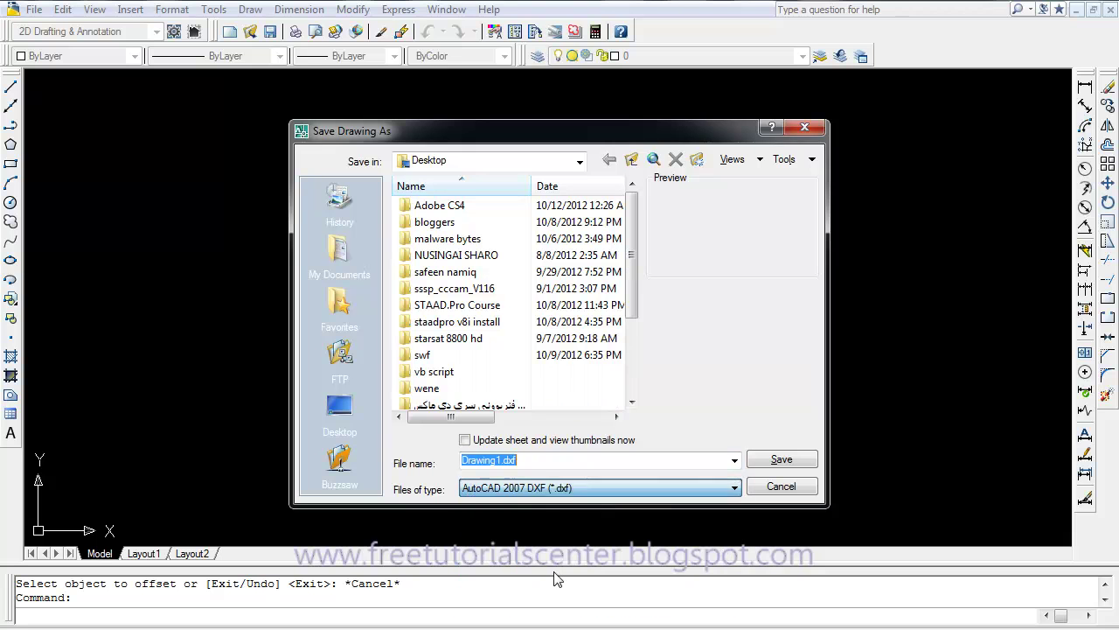
pyautogui.click(352, 409)
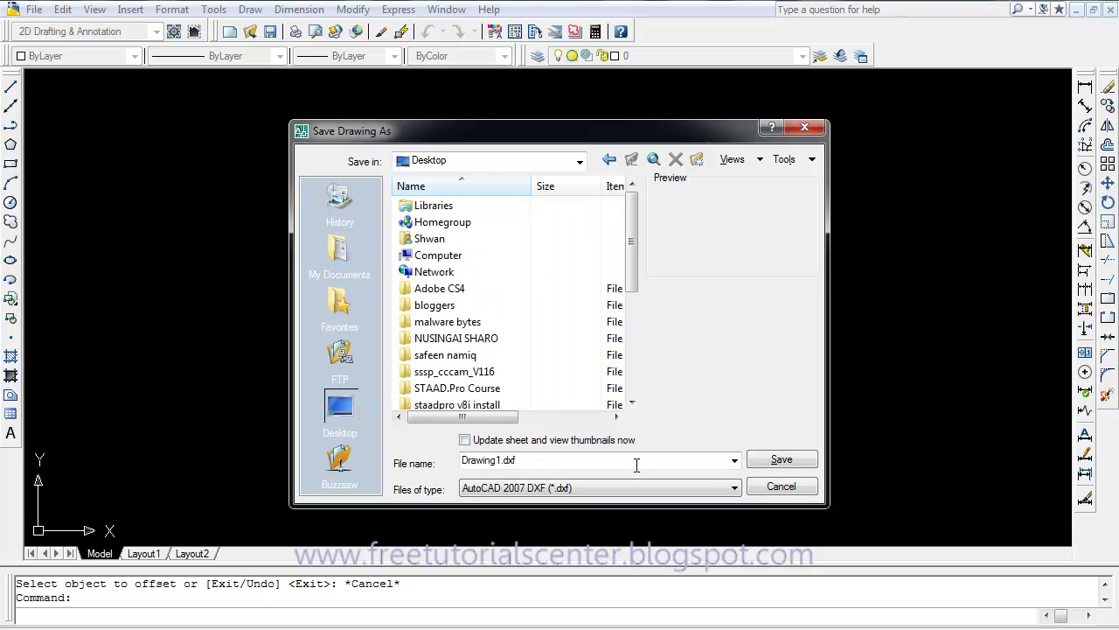
pyautogui.click(781, 462)
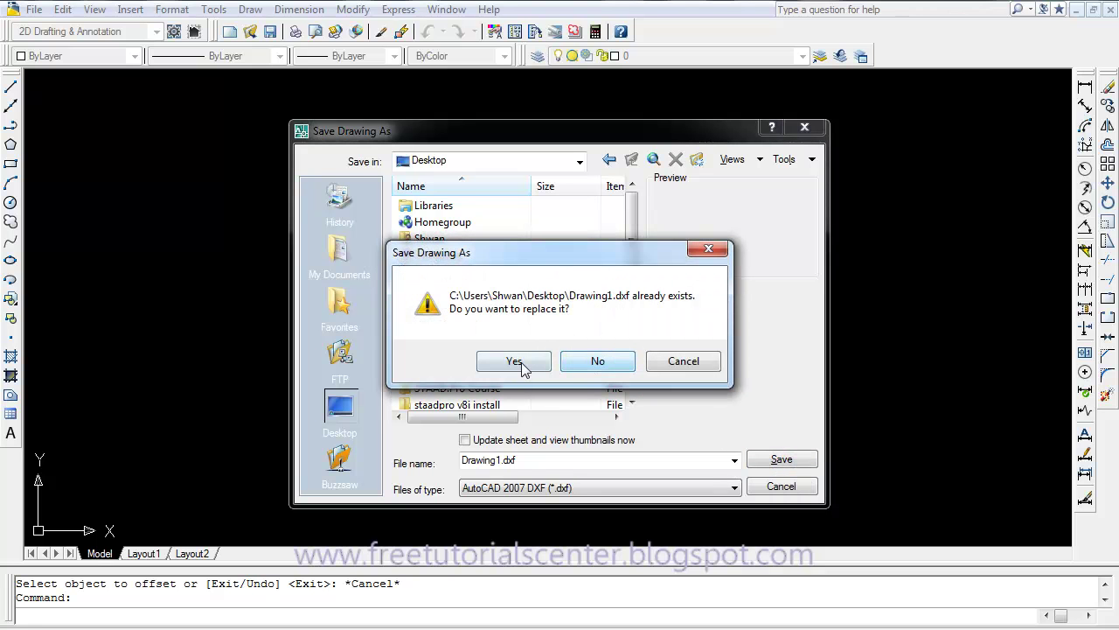
pyautogui.click(516, 362)
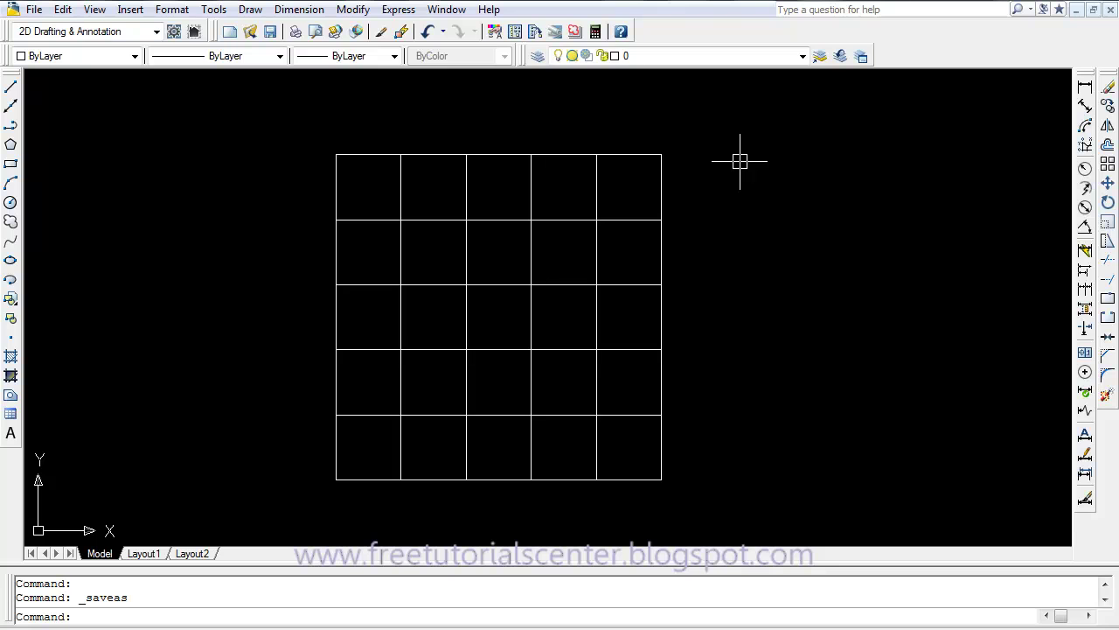
# - Close the grid drawing without saving it in AutoCAD 2007 Drawing format and switch to STAAD.Pro
pyautogui.click(1110, 10)
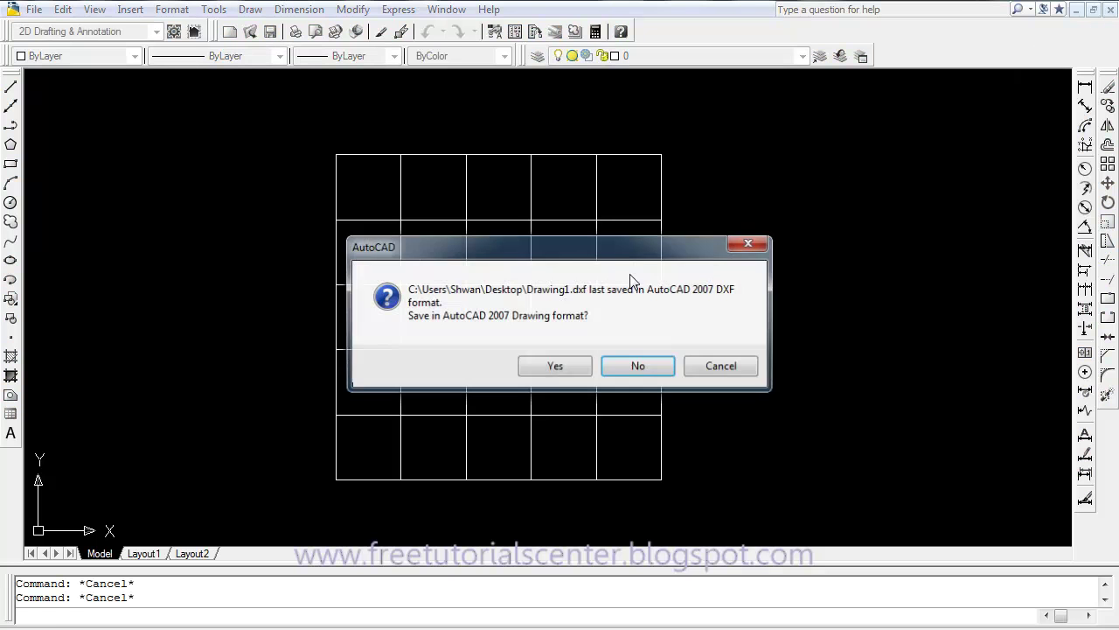
pyautogui.click(637, 367)
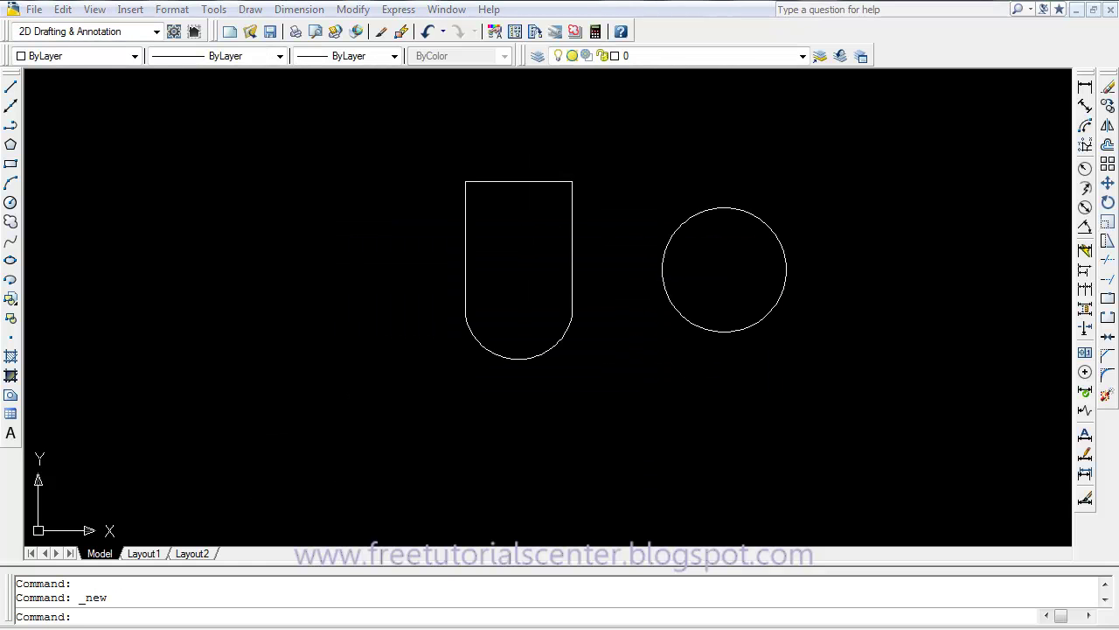
pyautogui.click(283, 556)
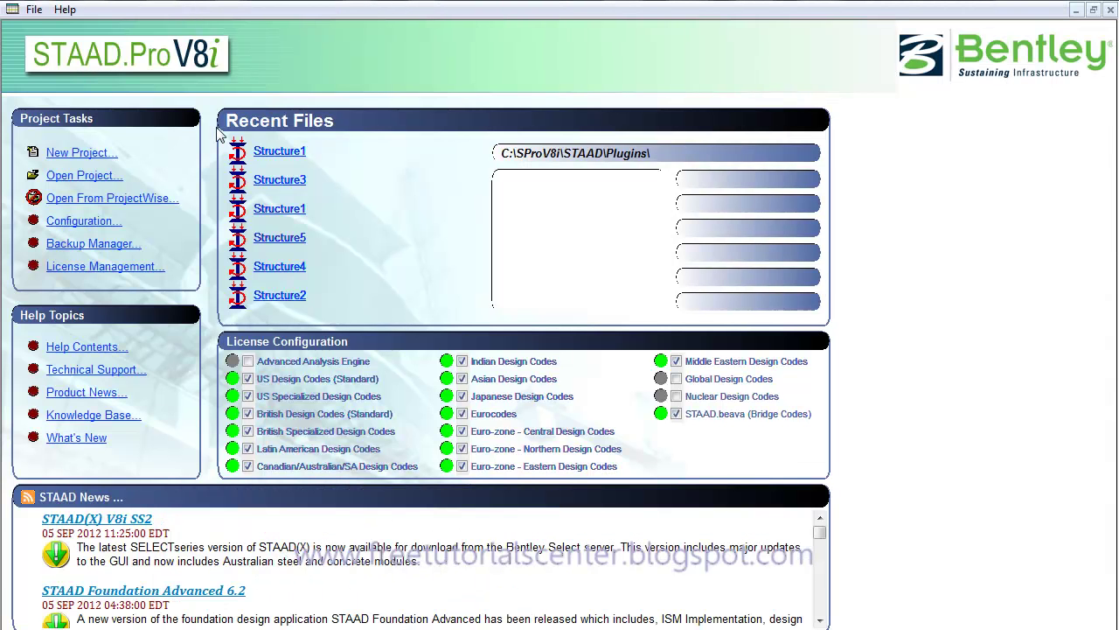
# - Create a new Space project named Structure1 in meters and kilonewtons, overwriting the existing file, and begin with Add Beam
pyautogui.click(34, 9)
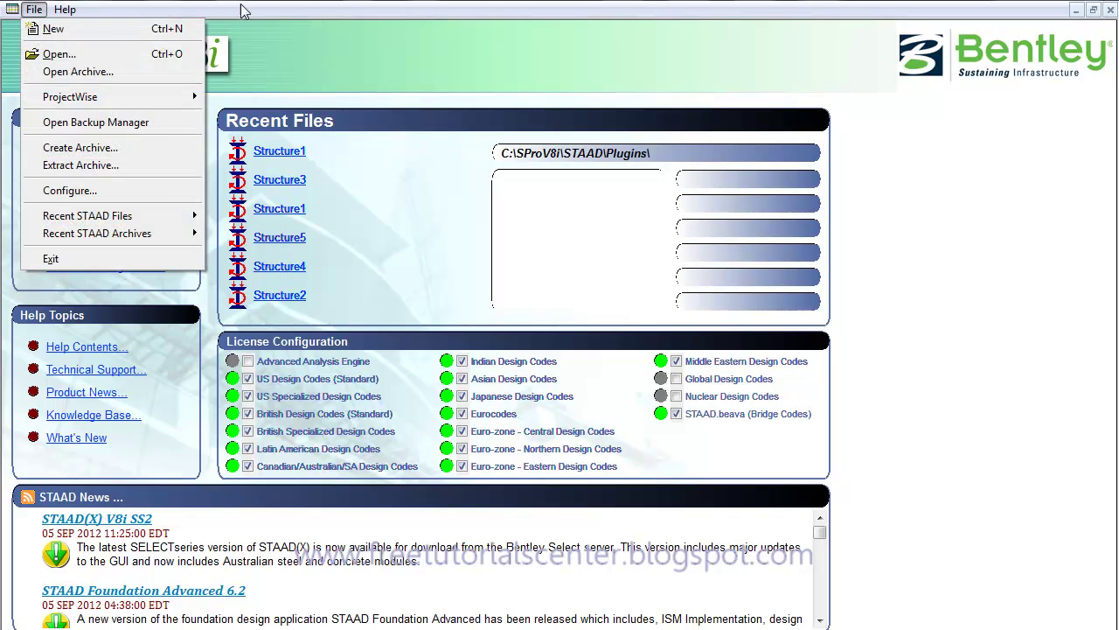
pyautogui.click(237, 60)
pyautogui.click(81, 153)
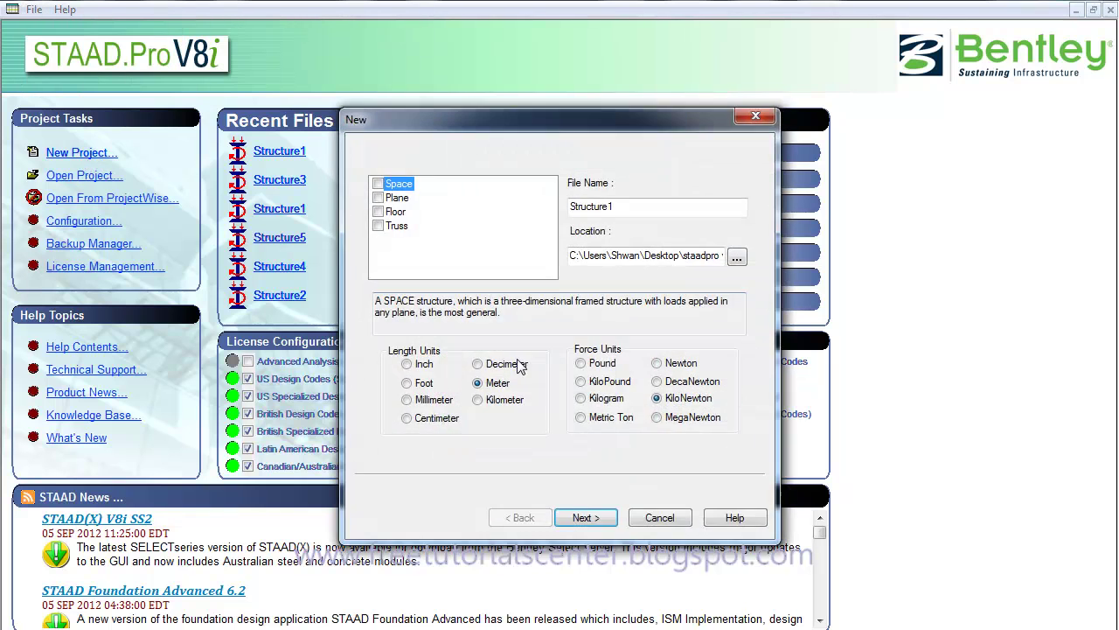
pyautogui.click(378, 183)
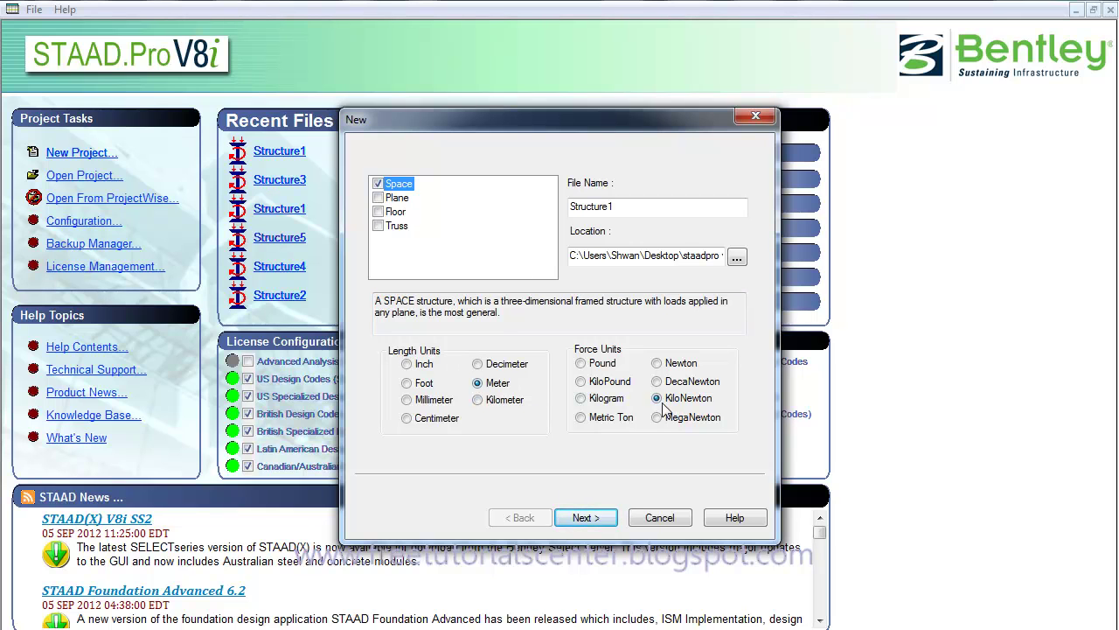
pyautogui.moveTo(626, 207); pyautogui.dragTo(524, 212)
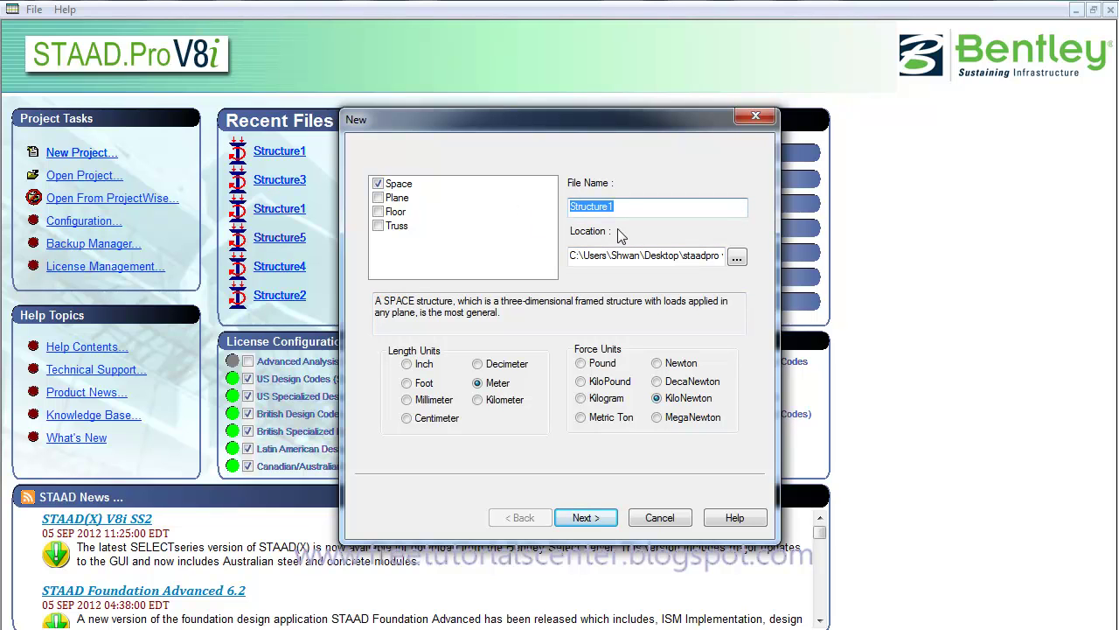
pyautogui.moveTo(668, 255); pyautogui.dragTo(760, 259)
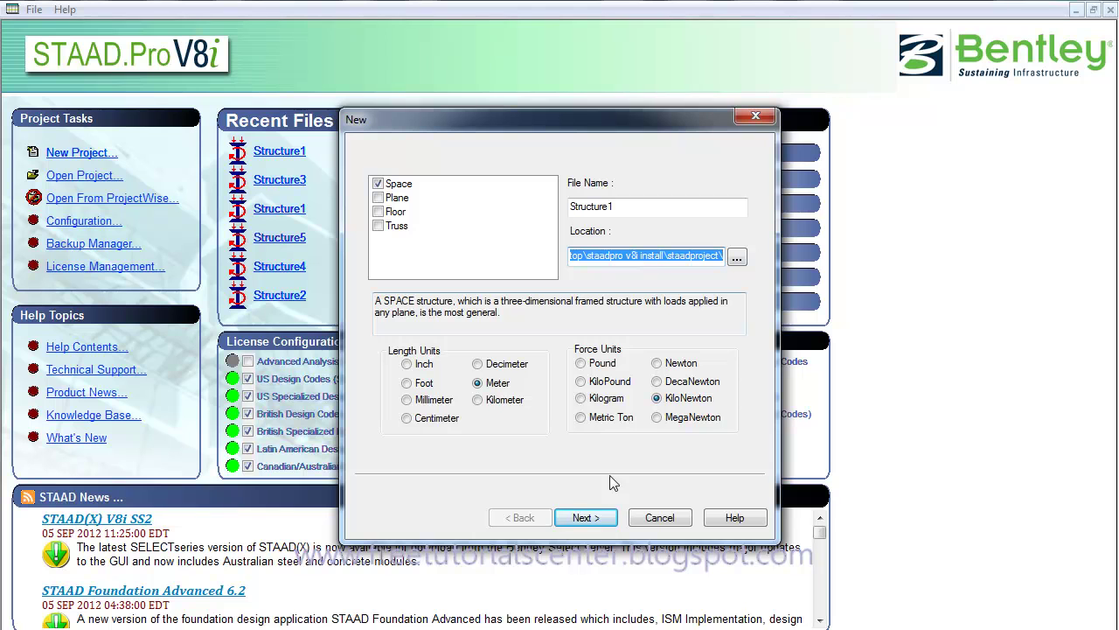
pyautogui.click(586, 518)
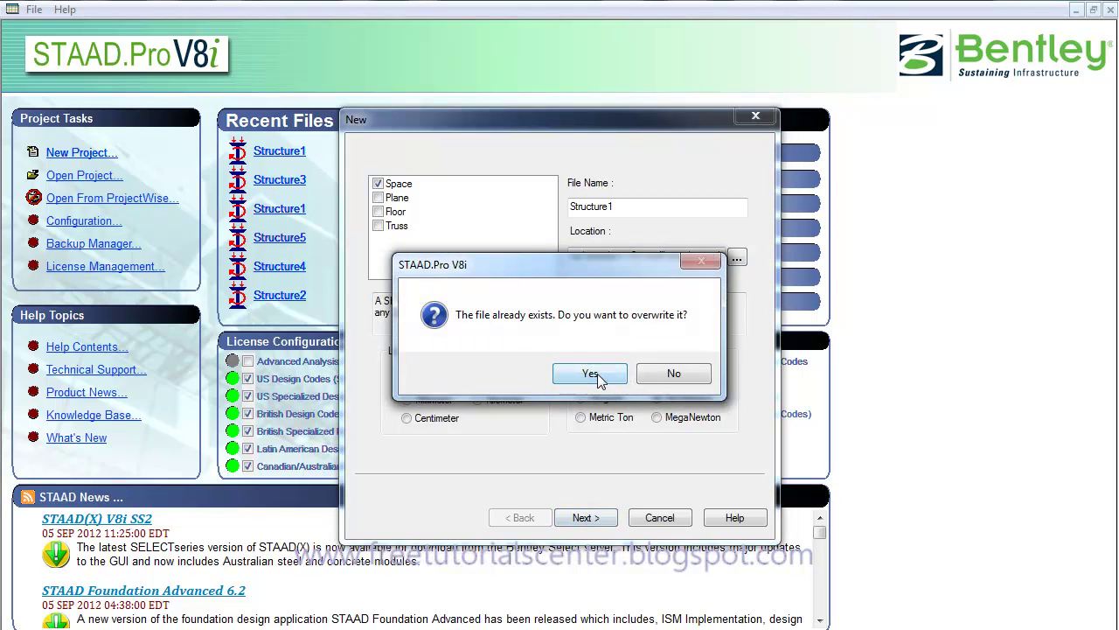
pyautogui.click(589, 370)
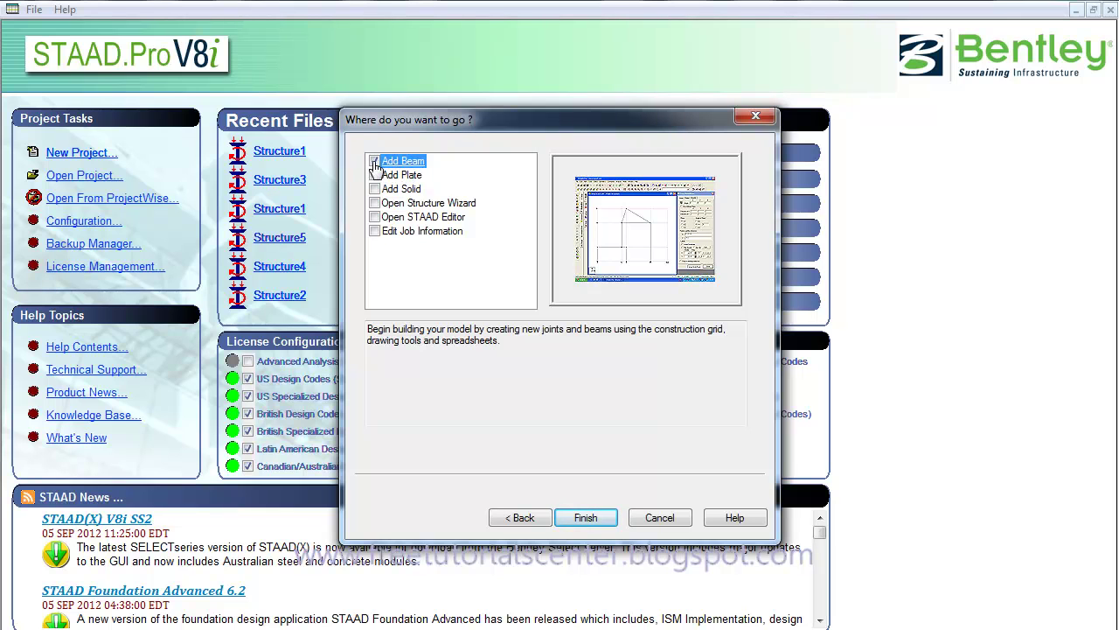
pyautogui.click(585, 517)
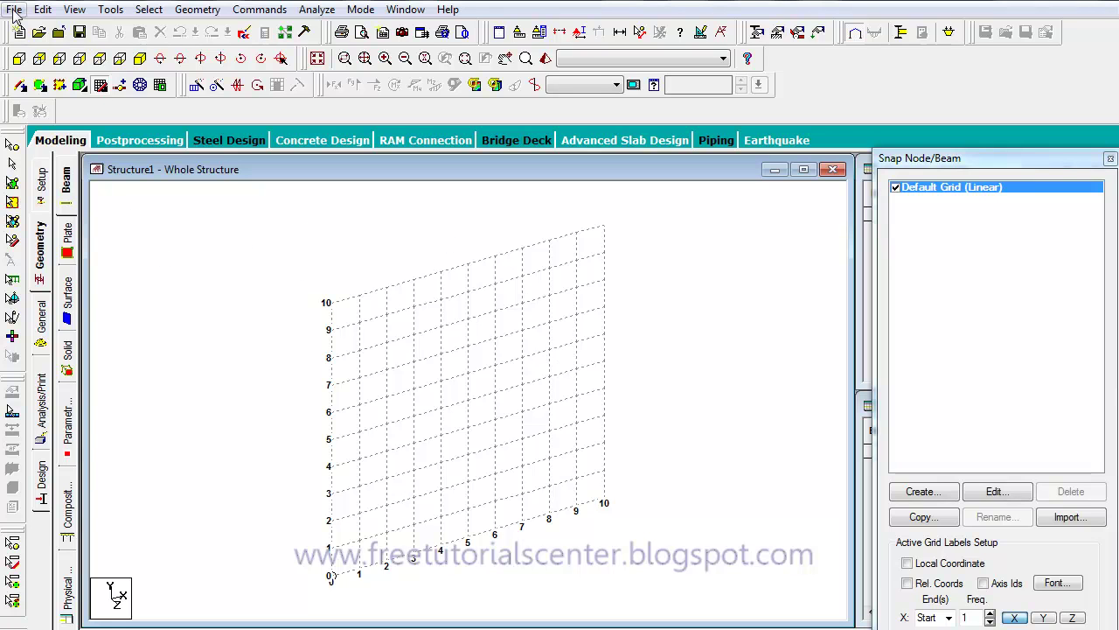
# - Import Drawing1.dxf from the Desktop as a 3D DXF with the Y Up convention, keeping meter and kilonewton units
pyautogui.click(14, 10)
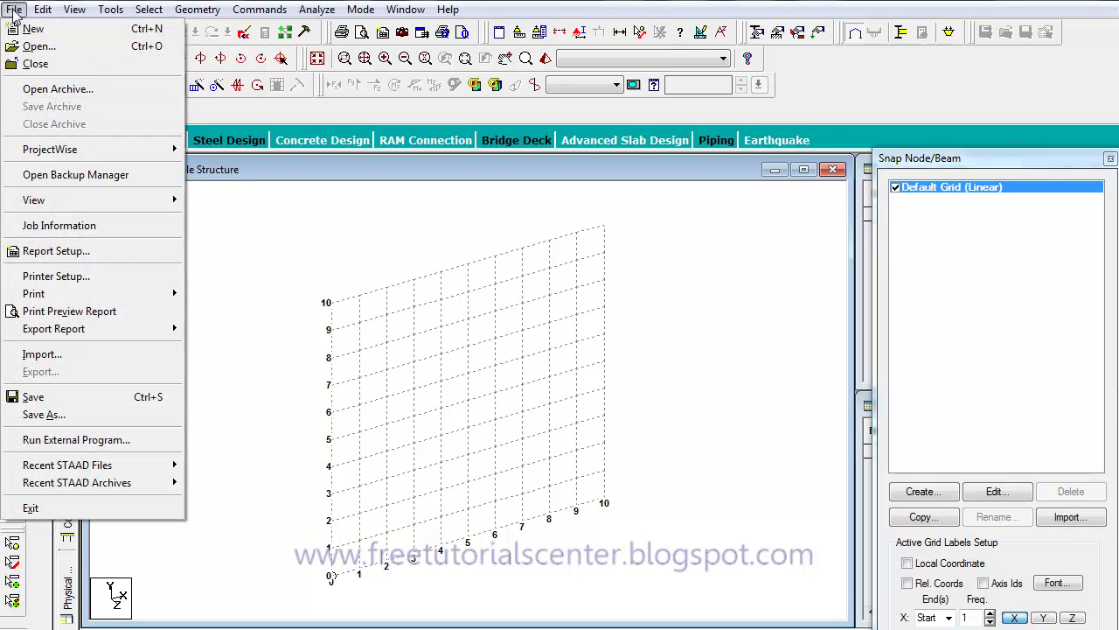
pyautogui.click(64, 357)
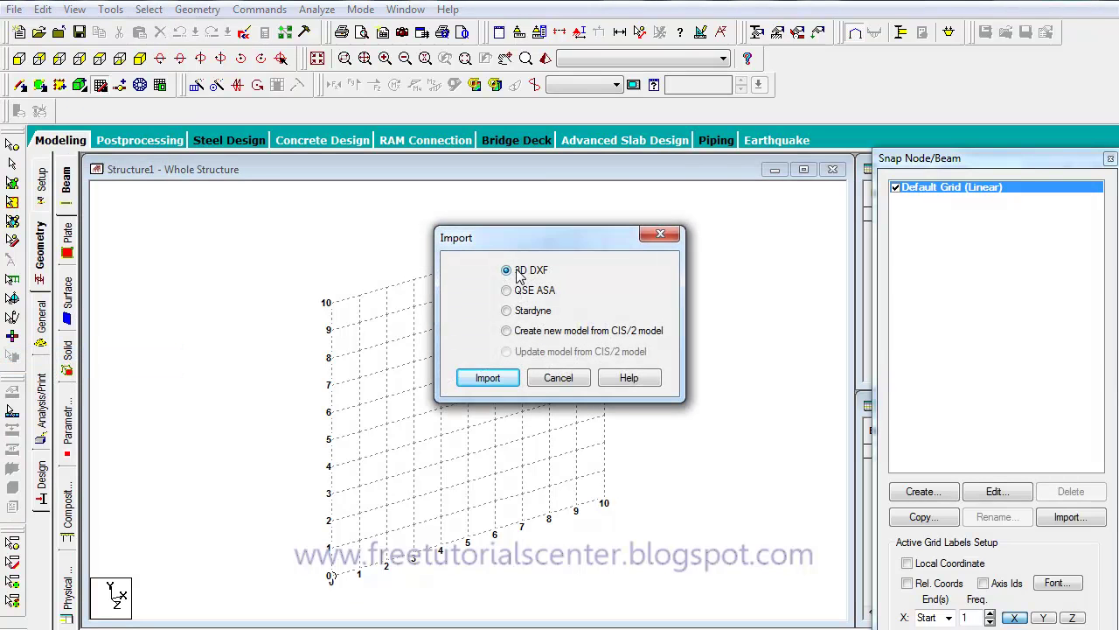
pyautogui.click(488, 378)
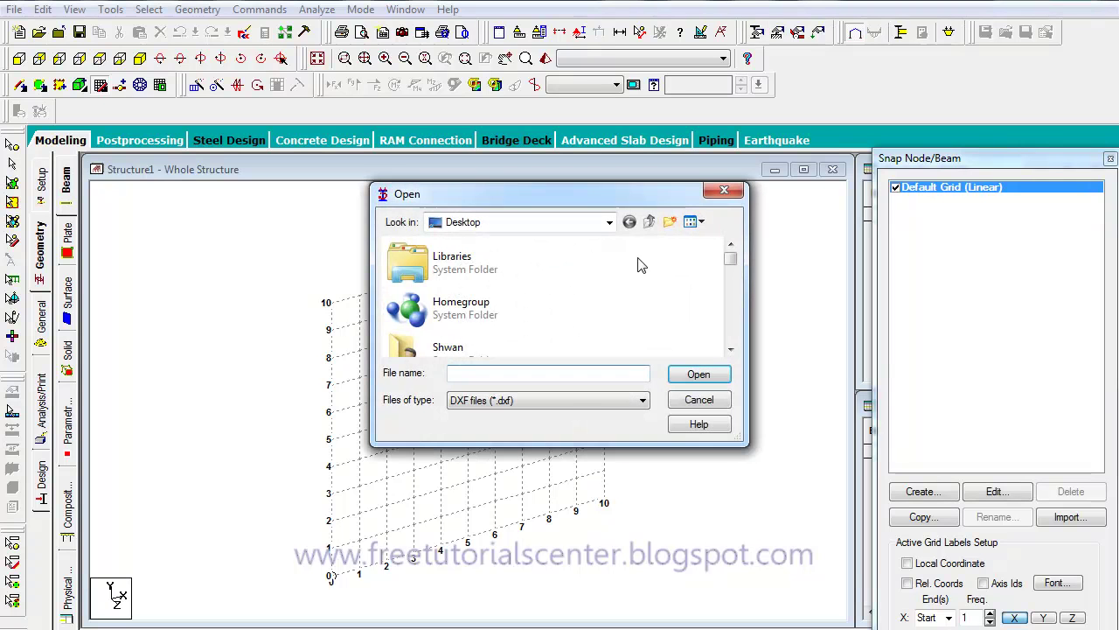
pyautogui.moveTo(732, 254); pyautogui.dragTo(730, 329)
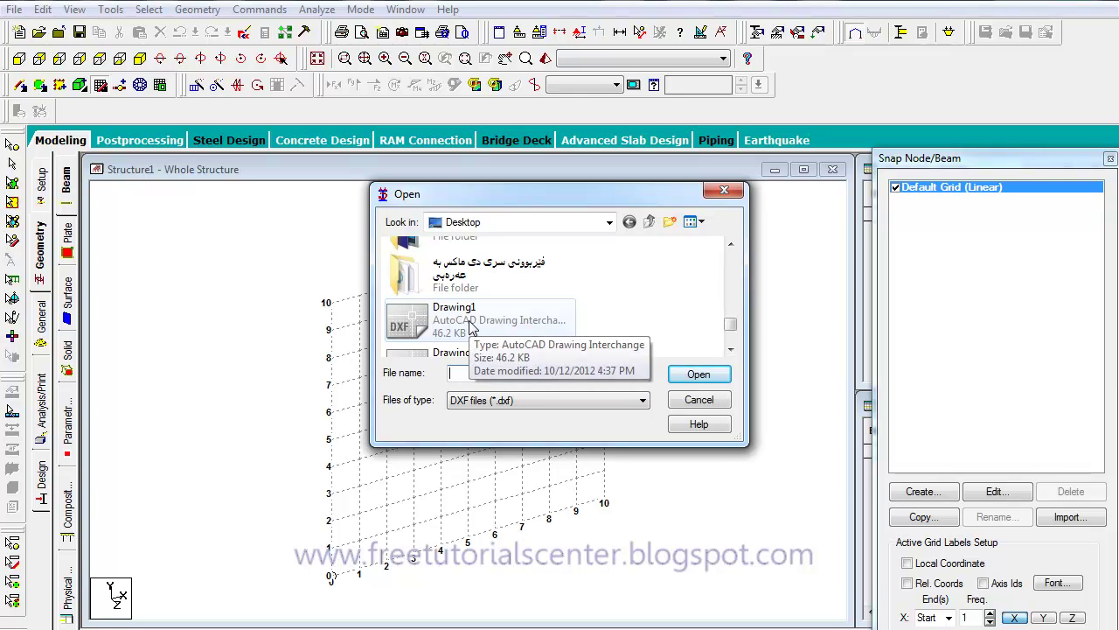
pyautogui.click(472, 326)
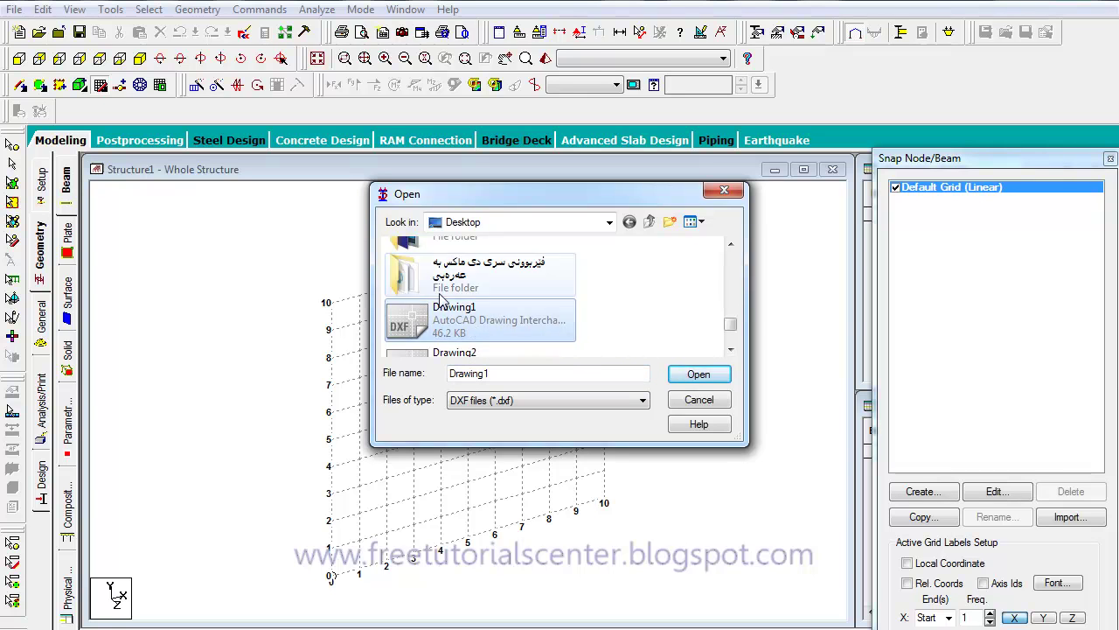
pyautogui.click(697, 373)
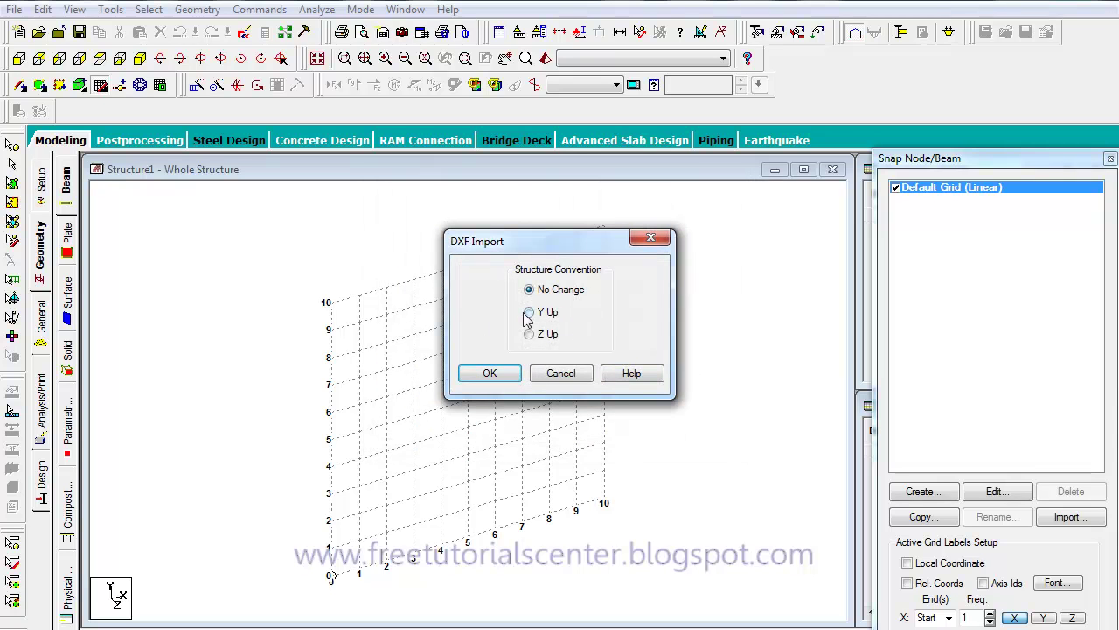
pyautogui.click(529, 313)
pyautogui.click(494, 376)
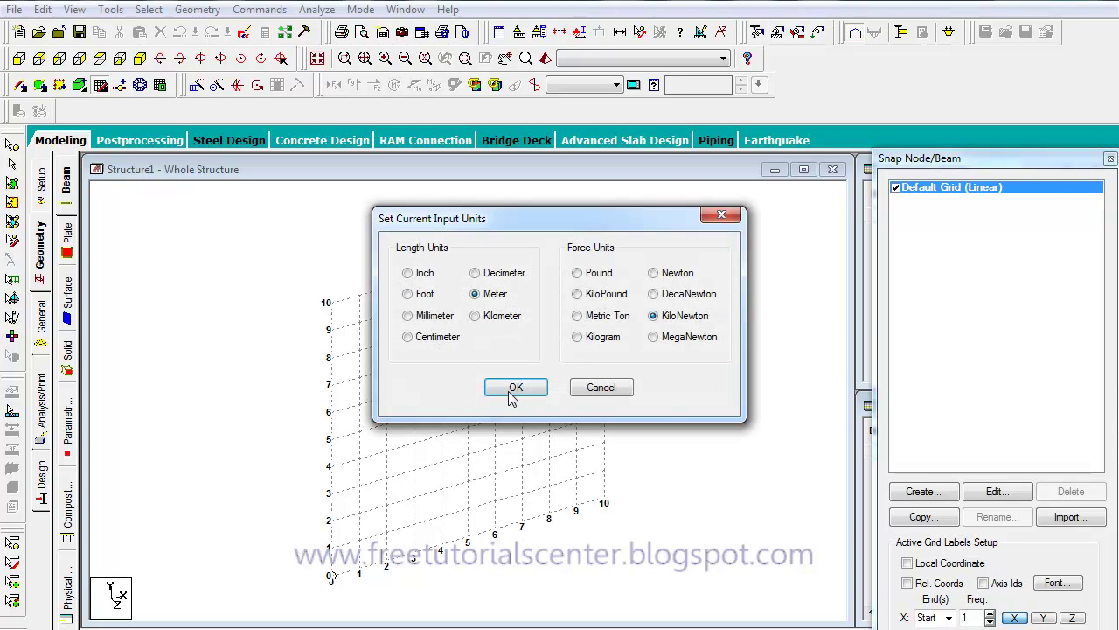
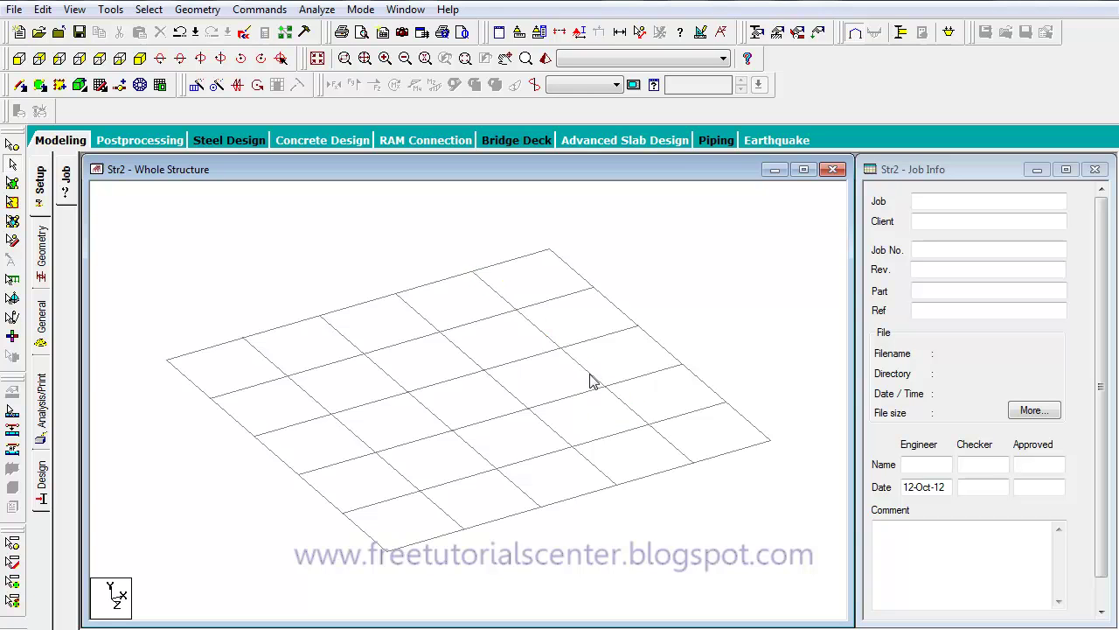
# - Intersect all members of the imported grid with a tolerance of 0 m to split them at their crossings
pyautogui.click(591, 381)
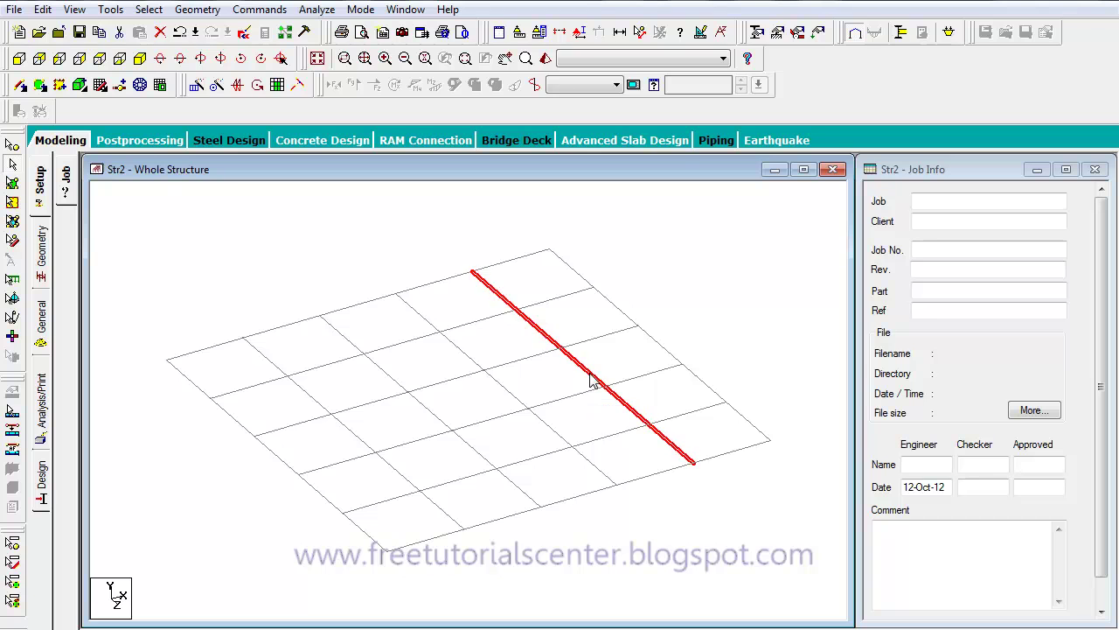
pyautogui.click(515, 362)
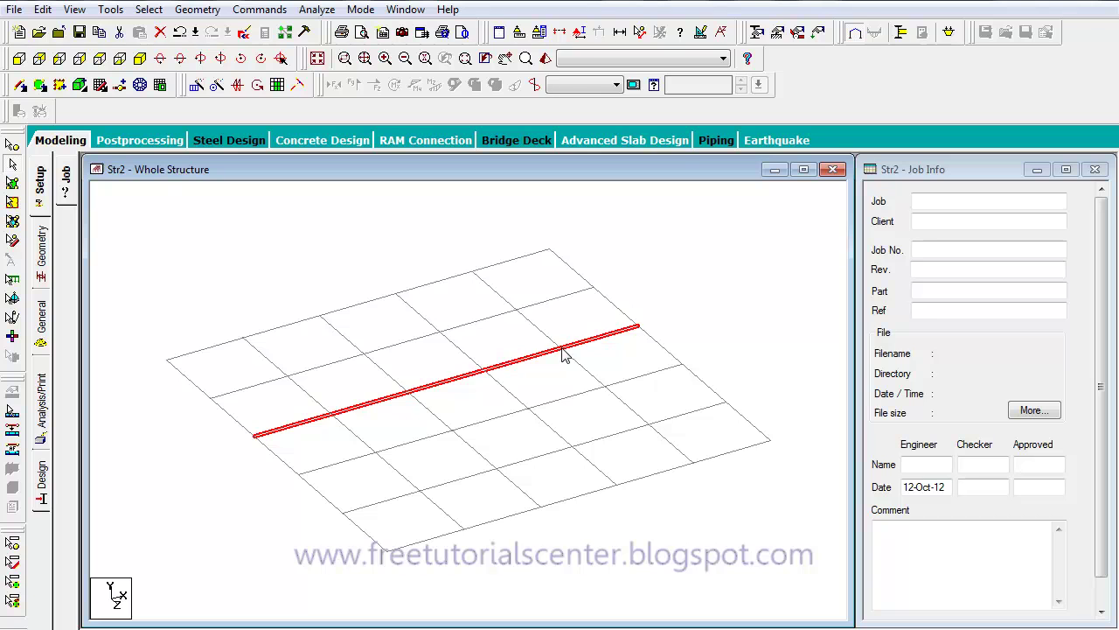
pyautogui.click(706, 276)
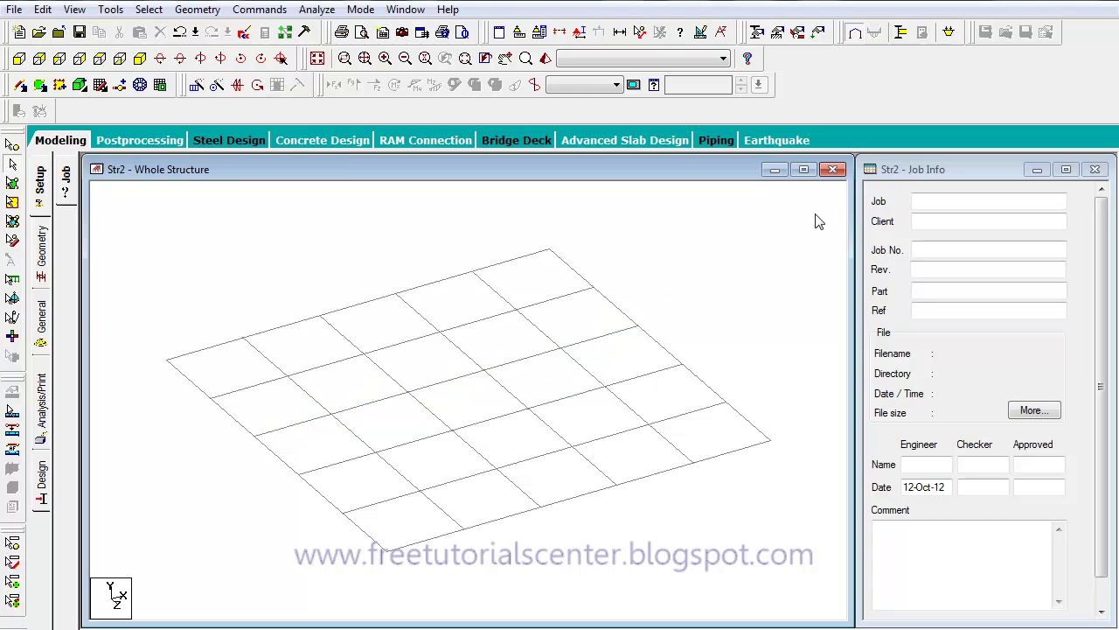
pyautogui.click(13, 166)
pyautogui.moveTo(831, 207); pyautogui.dragTo(114, 566)
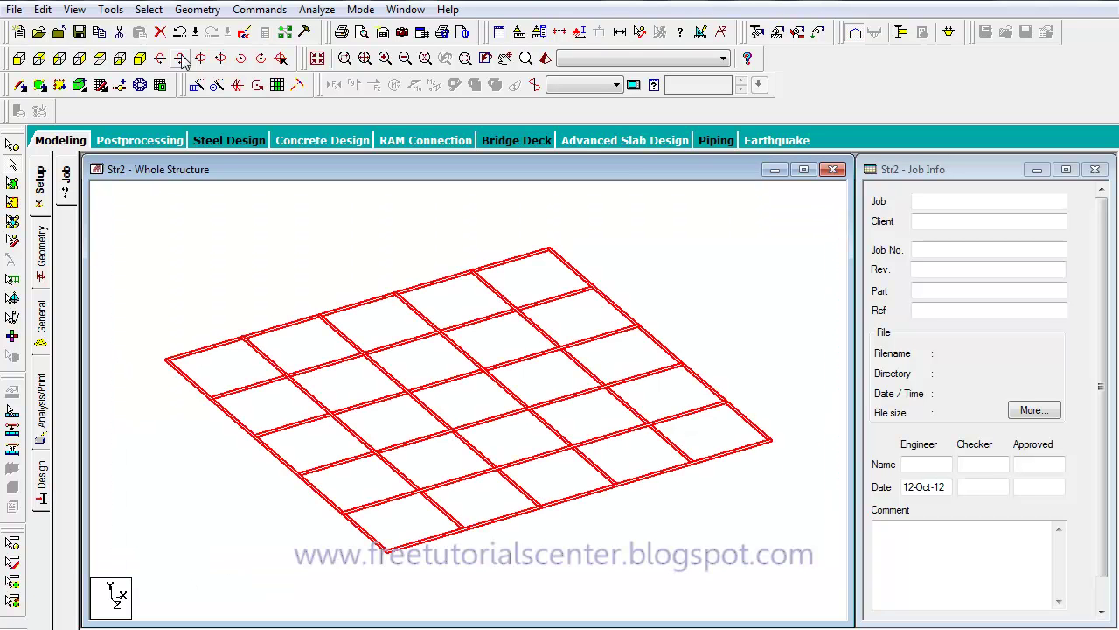
pyautogui.click(198, 11)
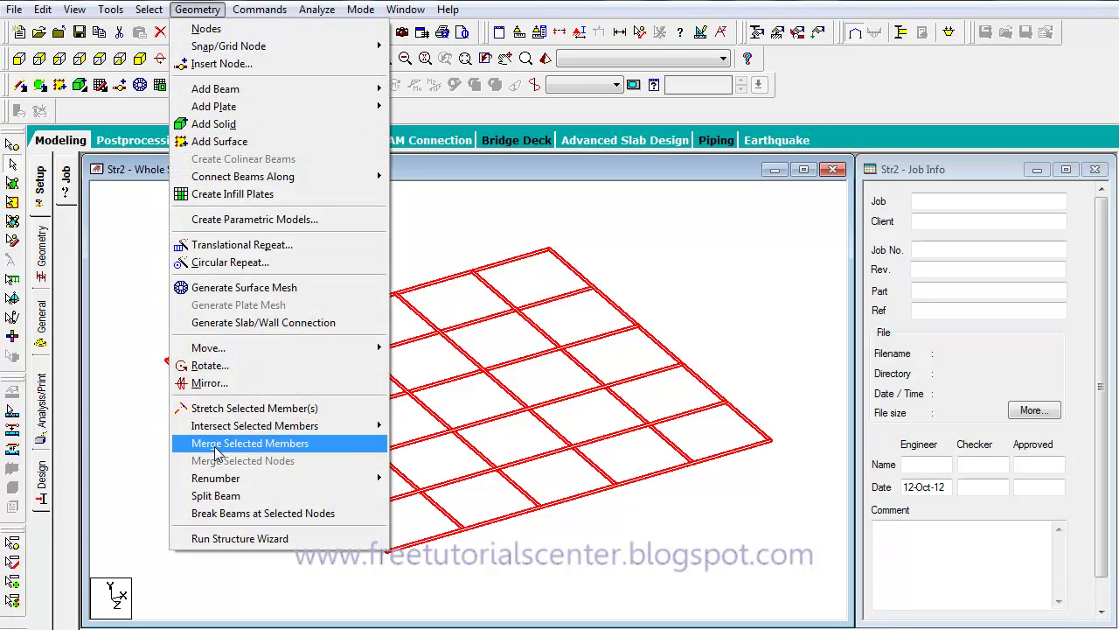
pyautogui.moveTo(217, 428)
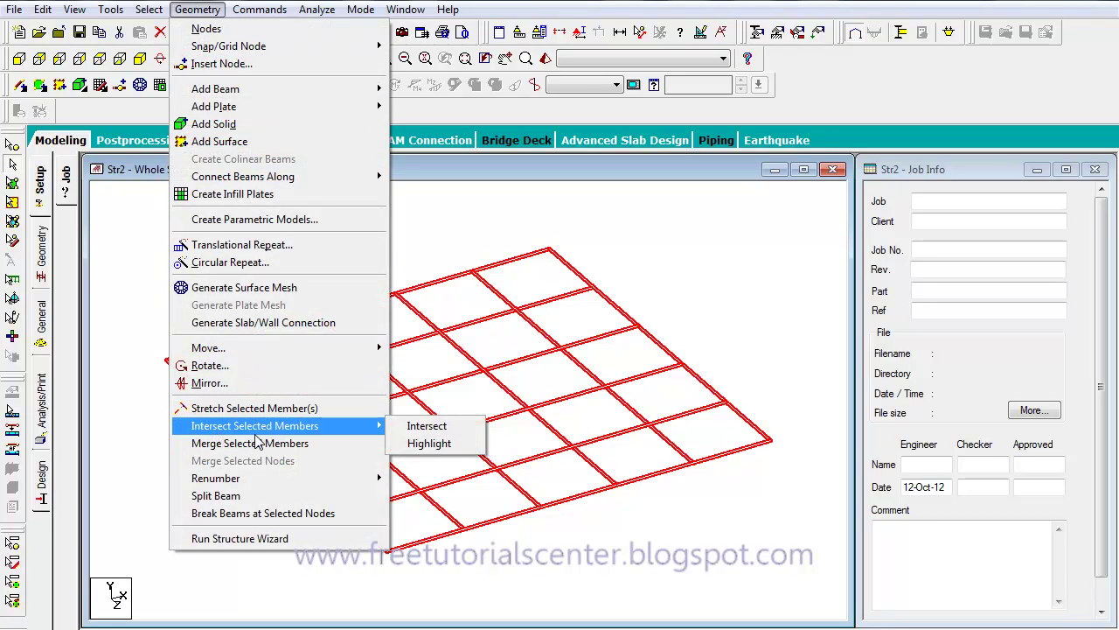
pyautogui.click(430, 426)
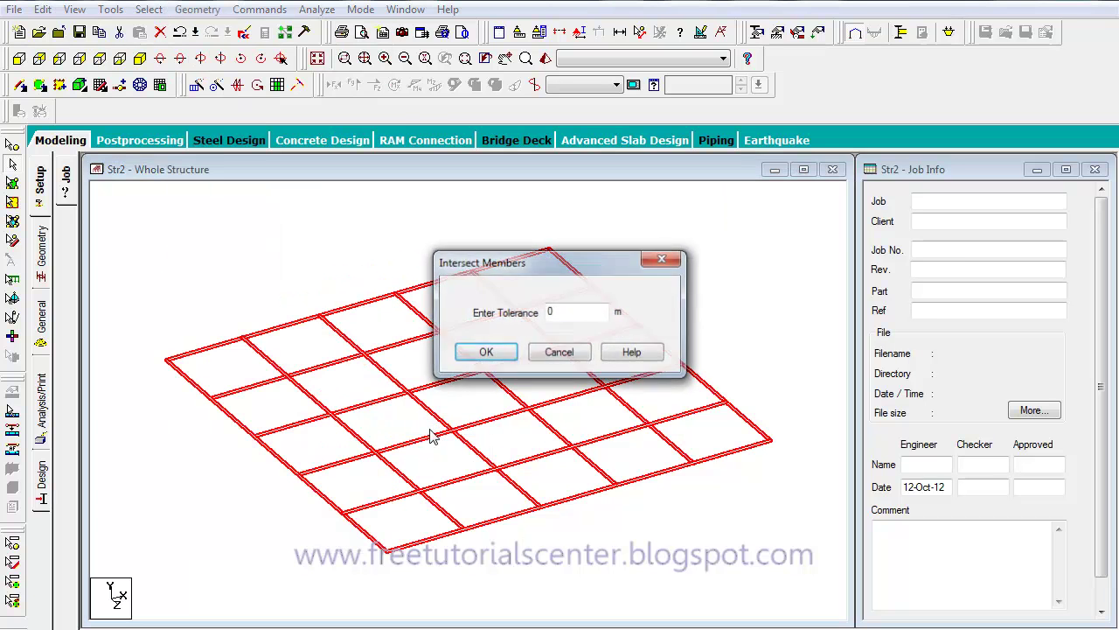
pyautogui.click(504, 354)
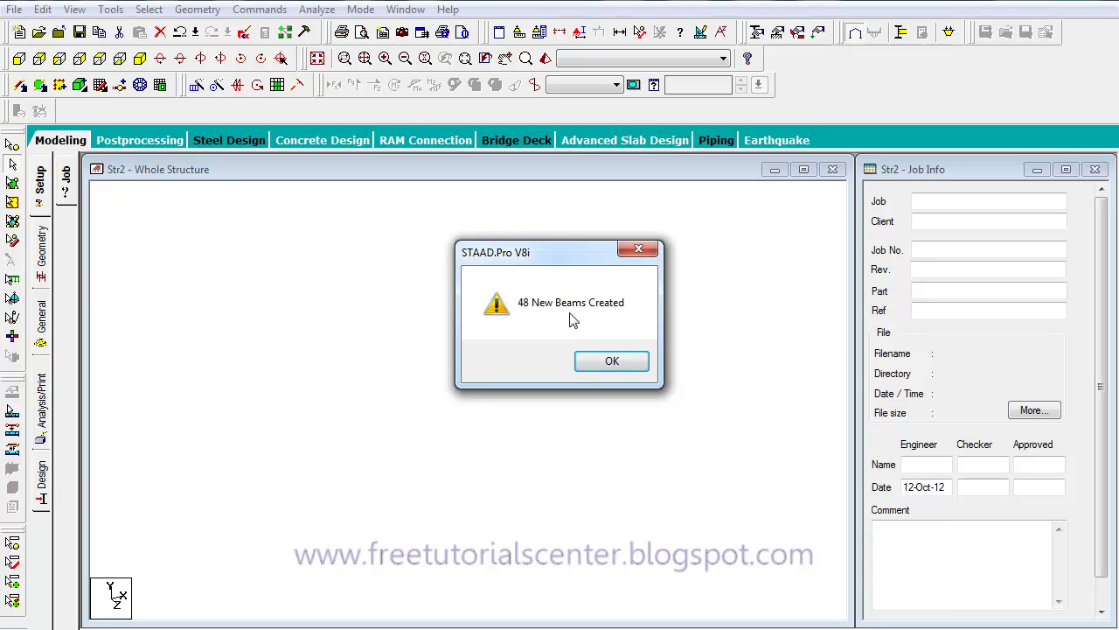
pyautogui.click(608, 360)
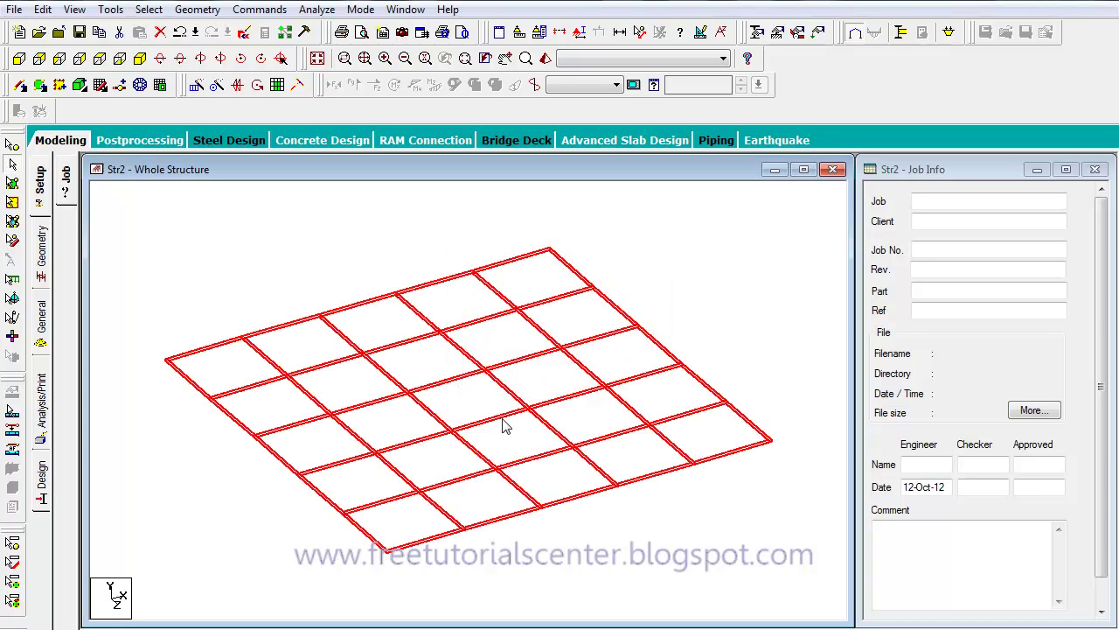
# - Select several individual beams near the grid's middle one at a time to check how they are split, and clear the selection
pyautogui.click(476, 409)
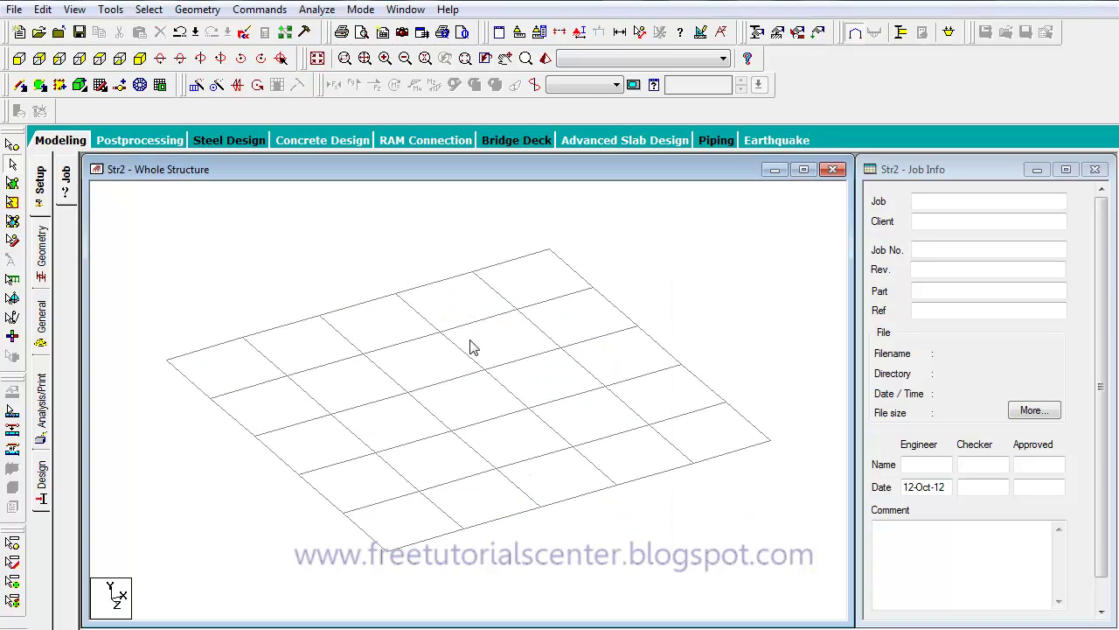
pyautogui.click(465, 357)
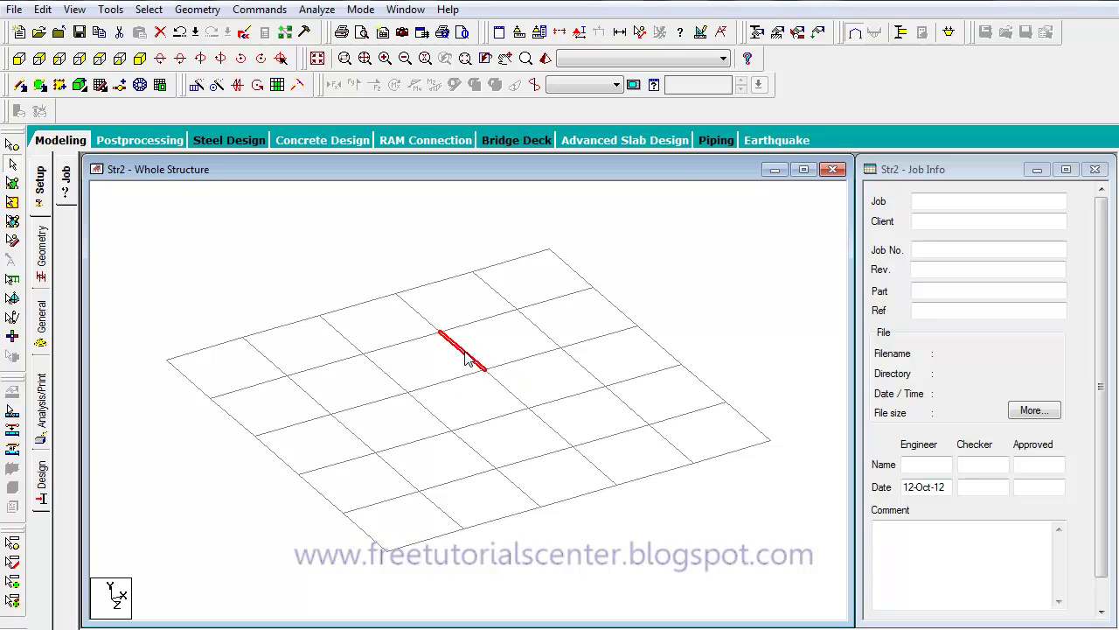
pyautogui.click(395, 346)
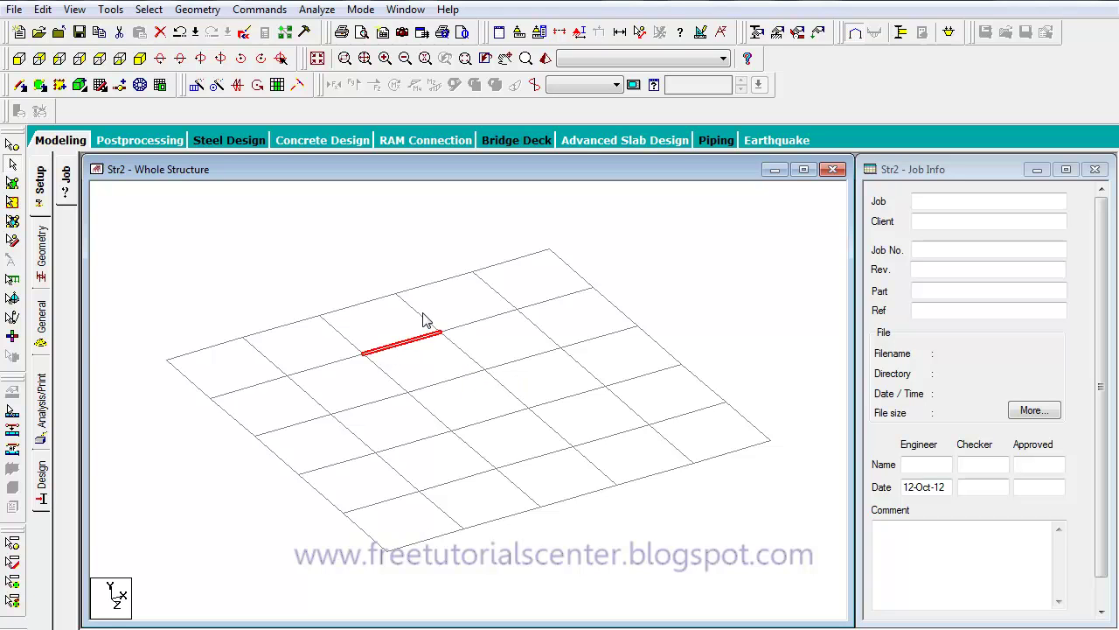
pyautogui.click(424, 318)
pyautogui.click(482, 322)
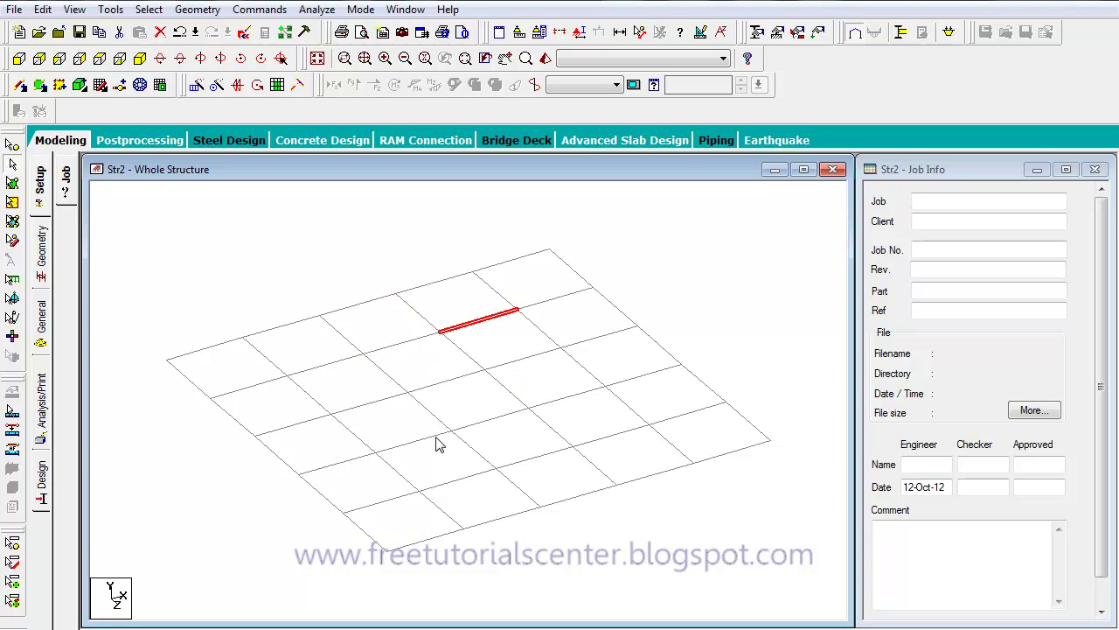
pyautogui.click(635, 267)
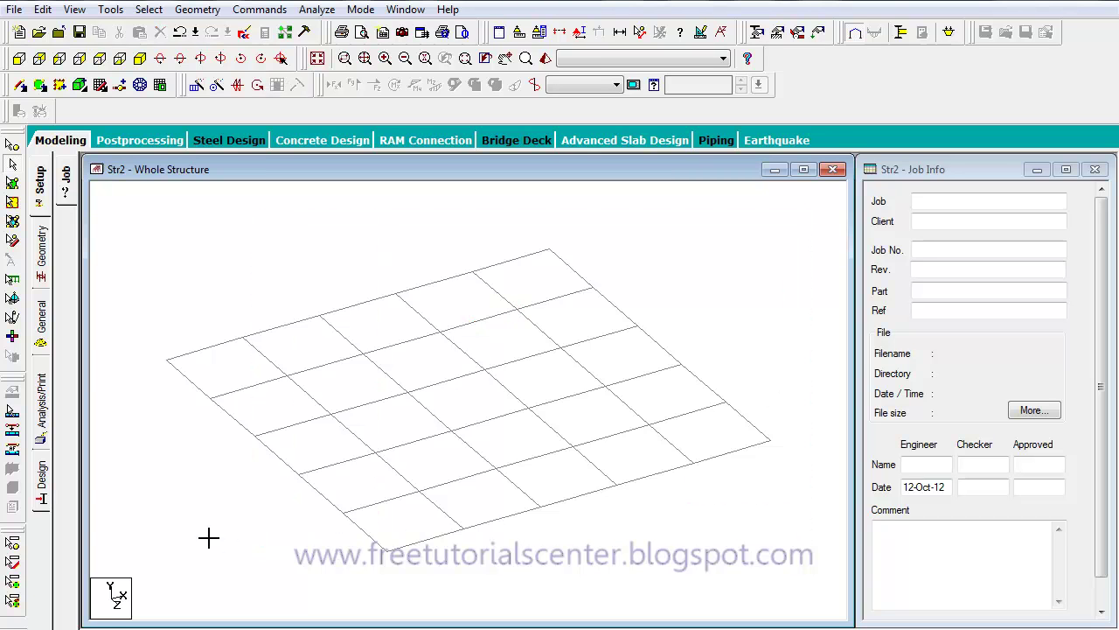
# - Repeat the whole grid translationally along global Y in 4 steps at 4 m spacing, with the steps linked
pyautogui.click(143, 558)
pyautogui.moveTo(143, 558); pyautogui.dragTo(125, 562)
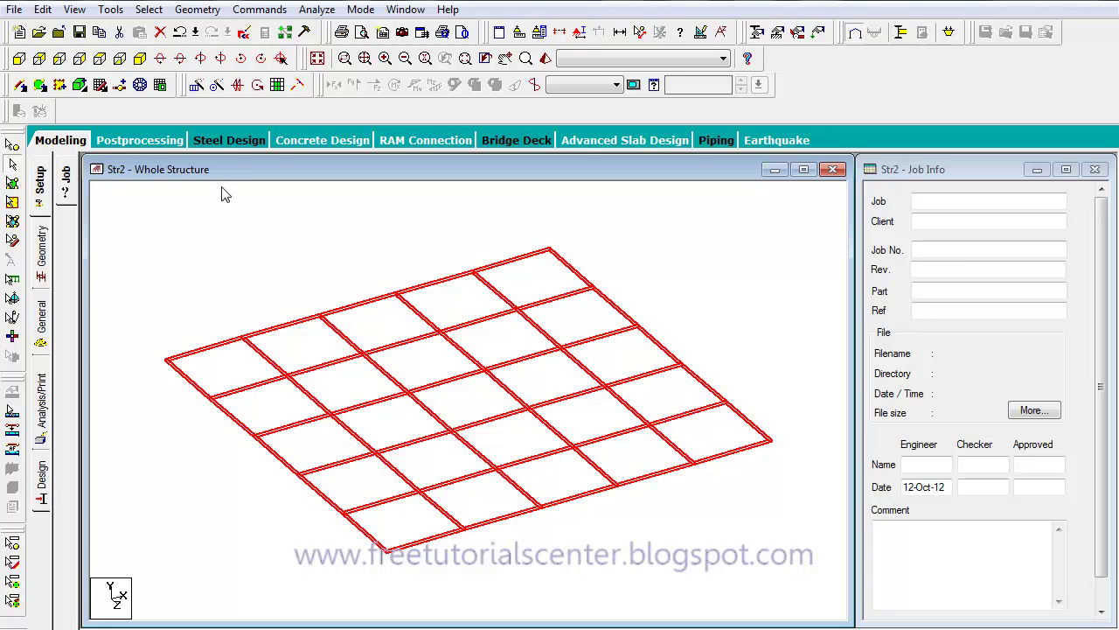
pyautogui.click(196, 85)
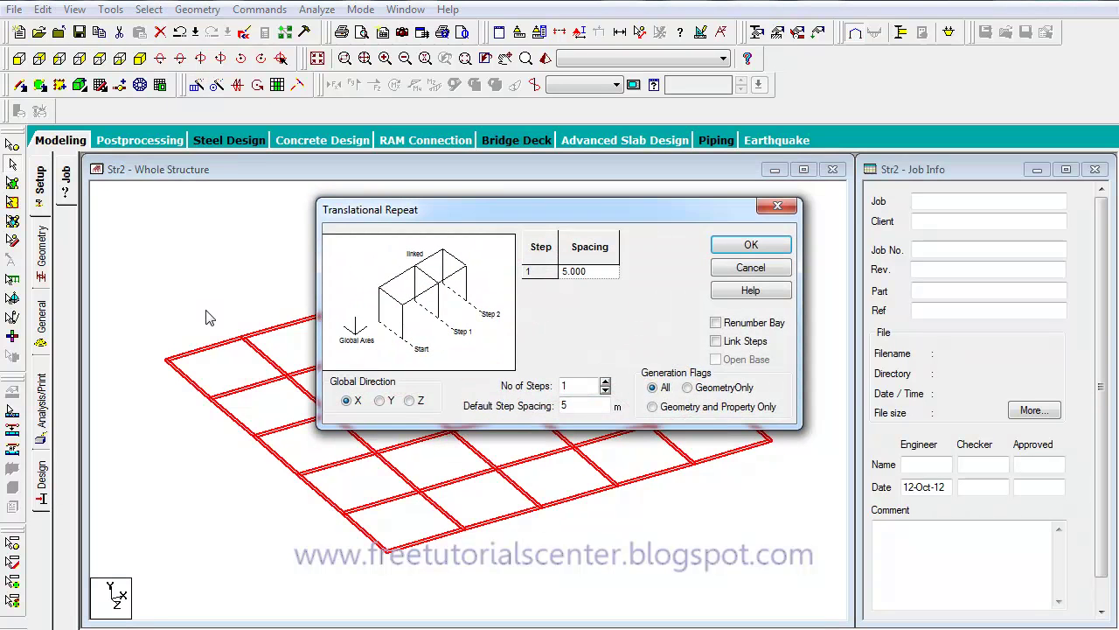
pyautogui.click(381, 403)
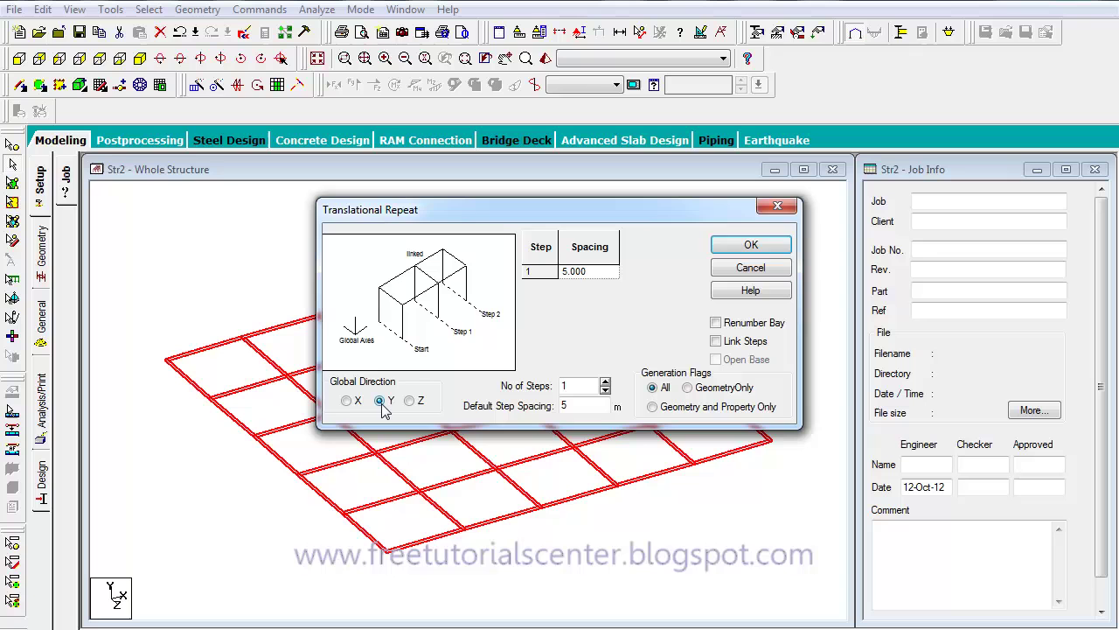
pyautogui.click(605, 383)
pyautogui.click(605, 383)
pyautogui.click(605, 383)
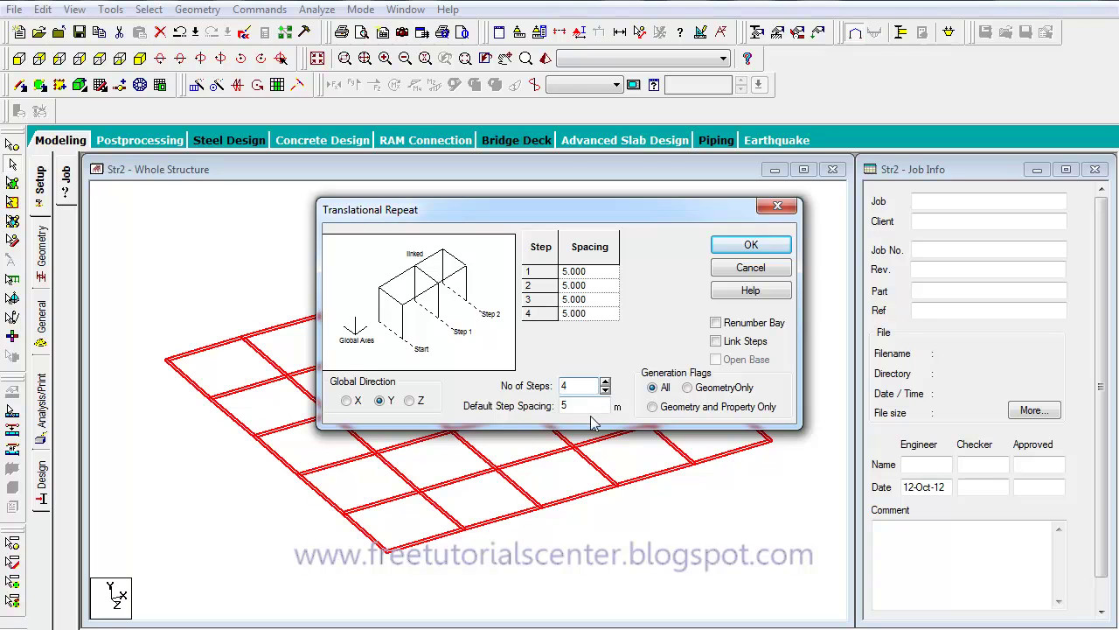
pyautogui.doubleClick(583, 409)
pyautogui.click(580, 386)
pyautogui.click(717, 342)
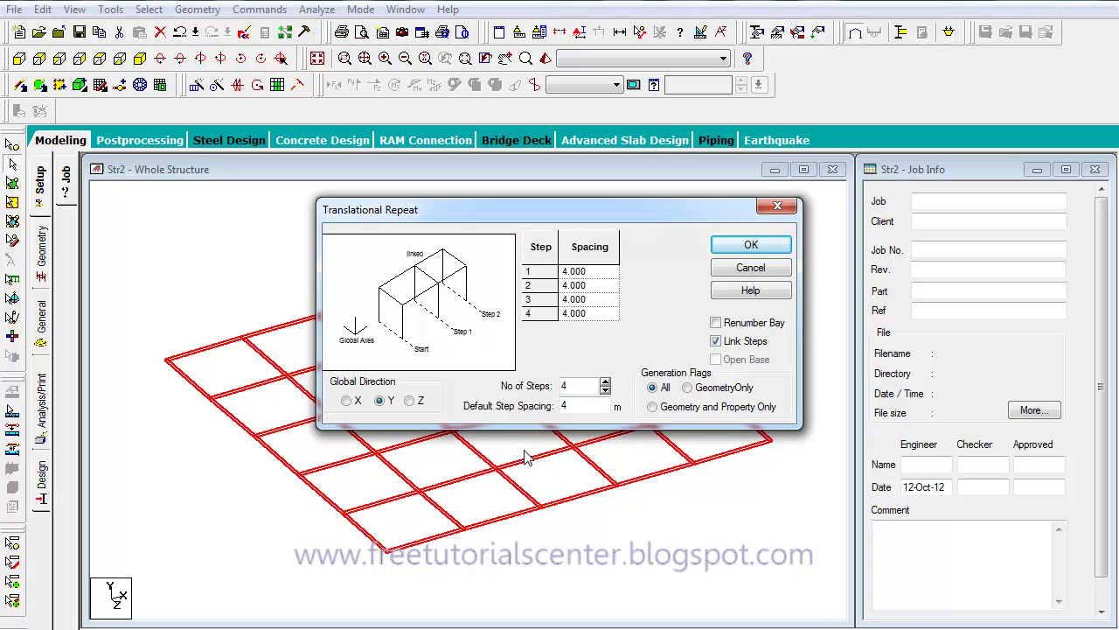
pyautogui.click(749, 247)
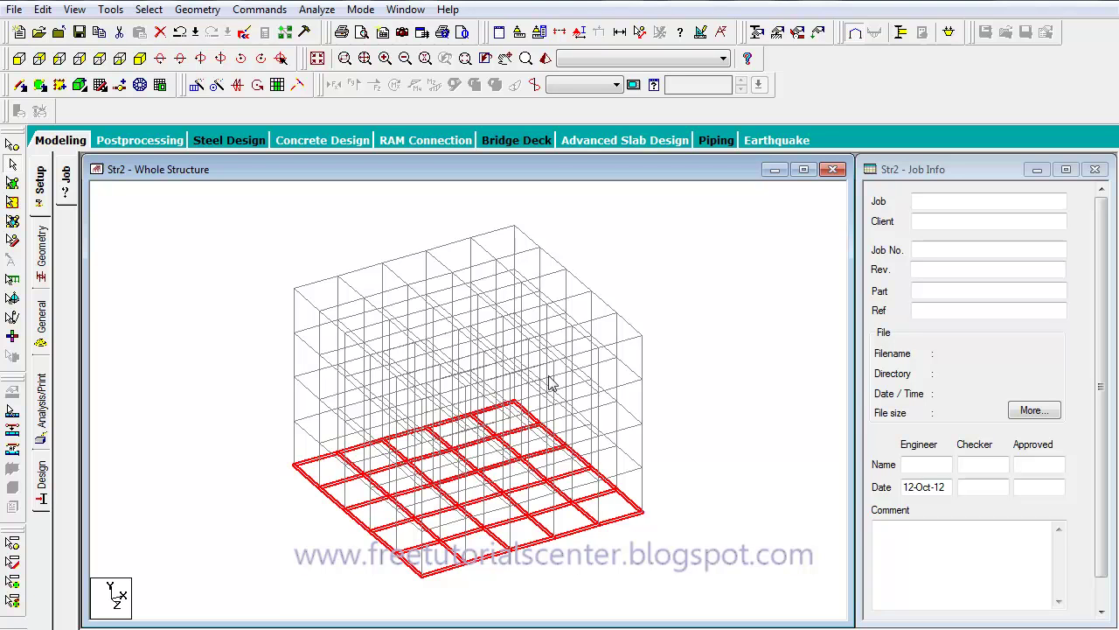
# - Delete all horizontal beams of the lowest grid level, keeping the columns above them
pyautogui.moveTo(683, 279); pyautogui.dragTo(649, 242, button='middle')
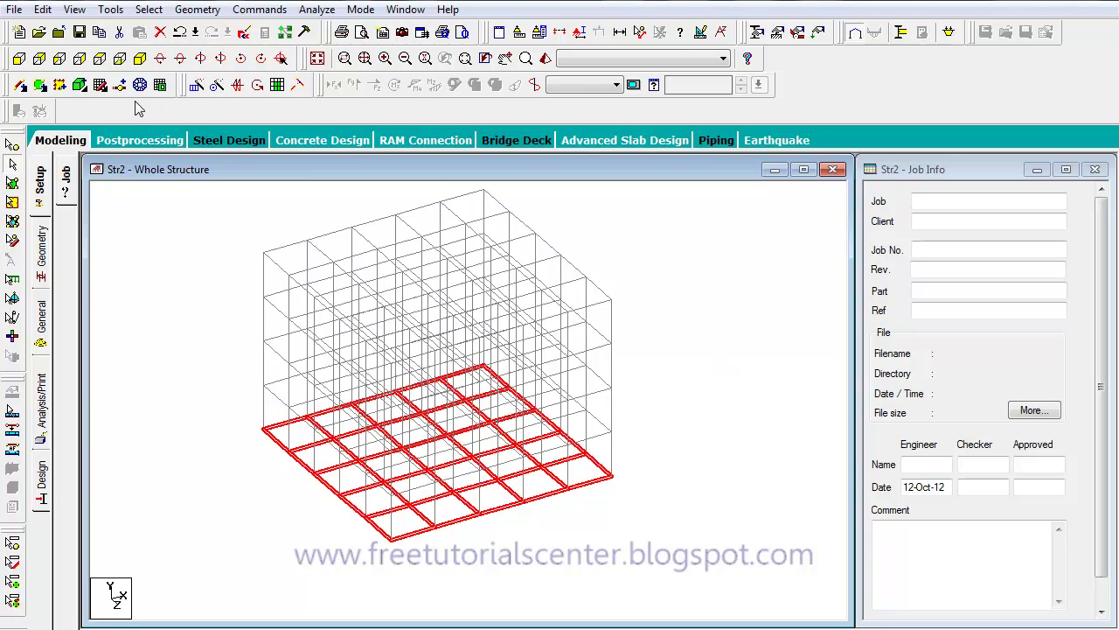
pyautogui.click(18, 59)
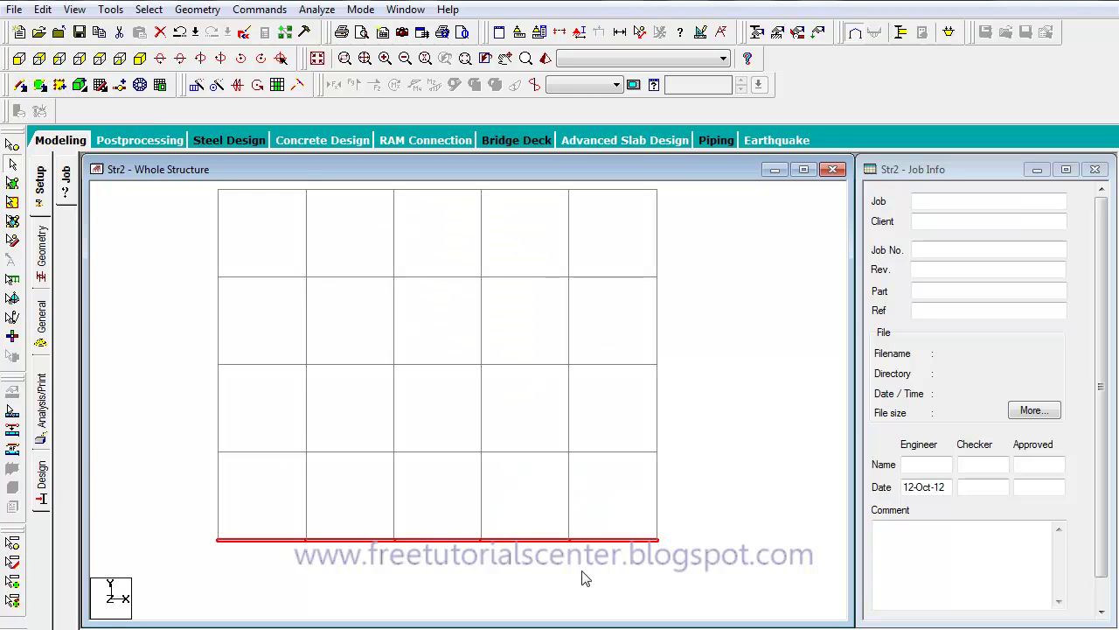
pyautogui.click(692, 516)
pyautogui.moveTo(700, 529); pyautogui.dragTo(176, 561)
pyautogui.press('Delete')
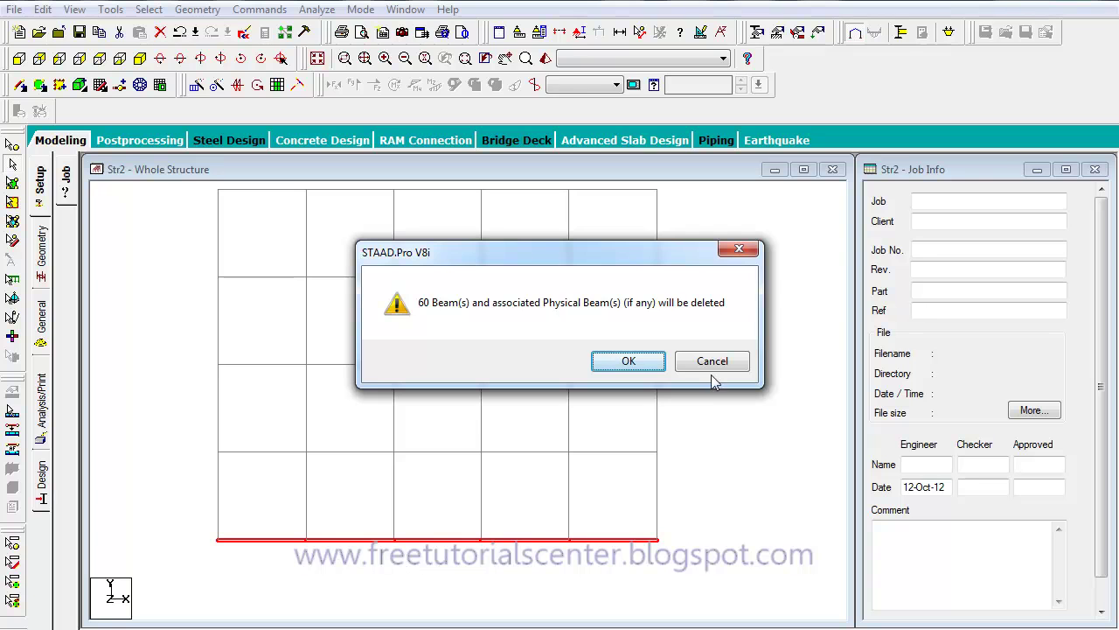
pyautogui.click(629, 362)
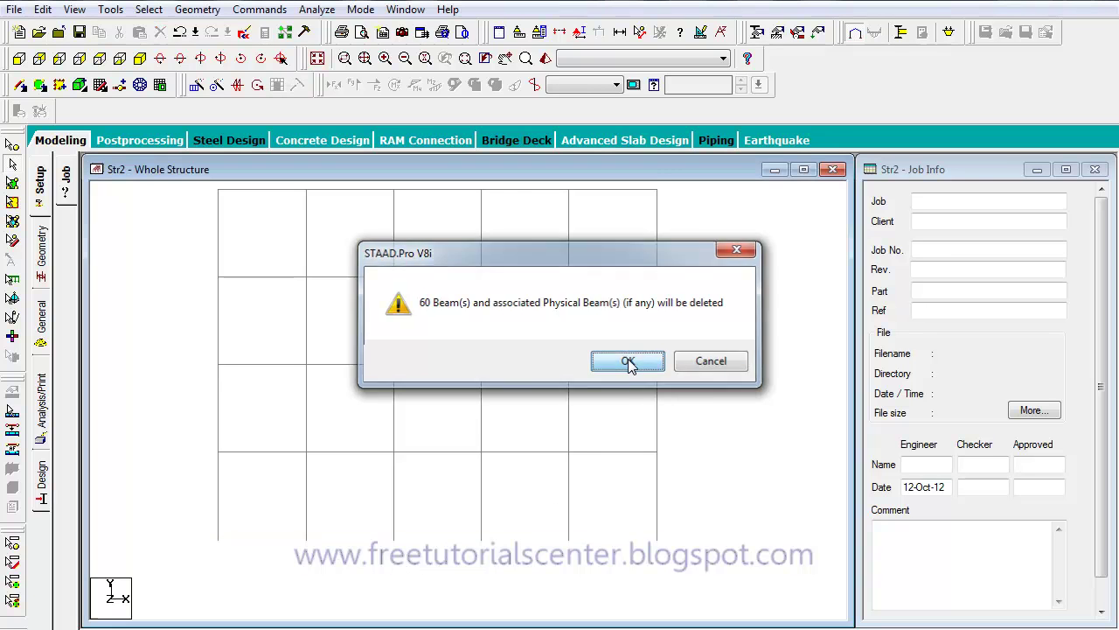
pyautogui.click(140, 58)
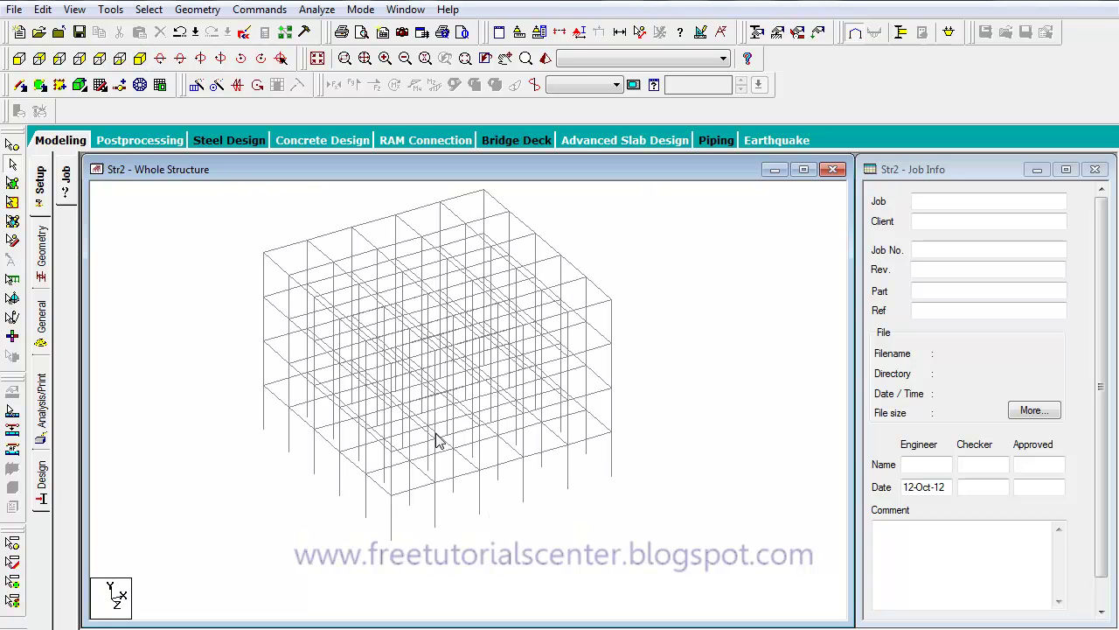
pyautogui.press('Right')
pyautogui.press('Right')
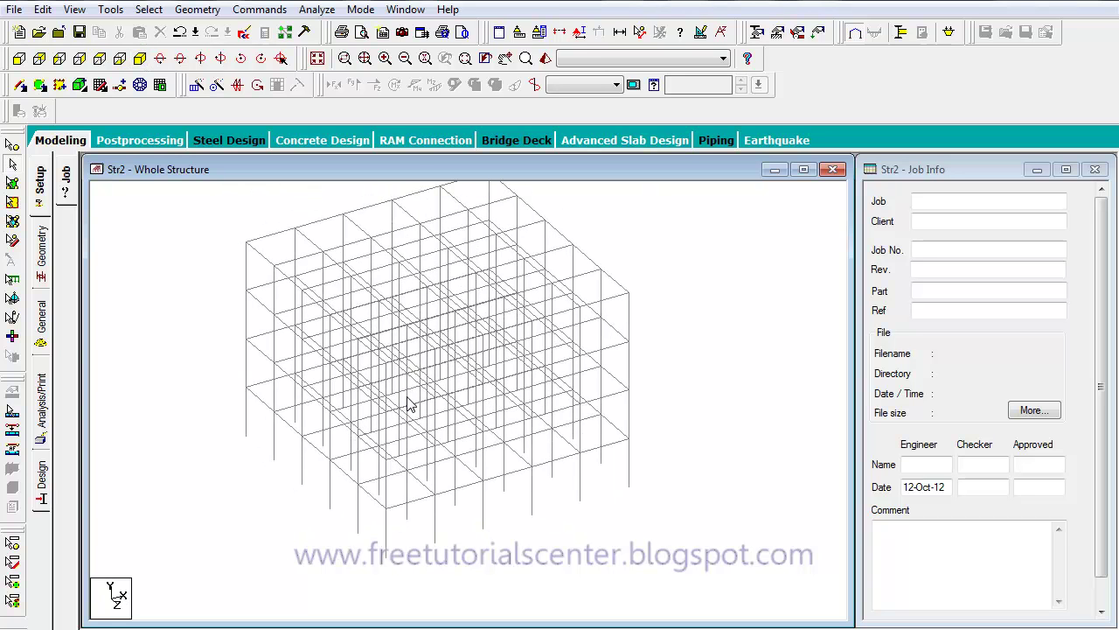
pyautogui.press('Right')
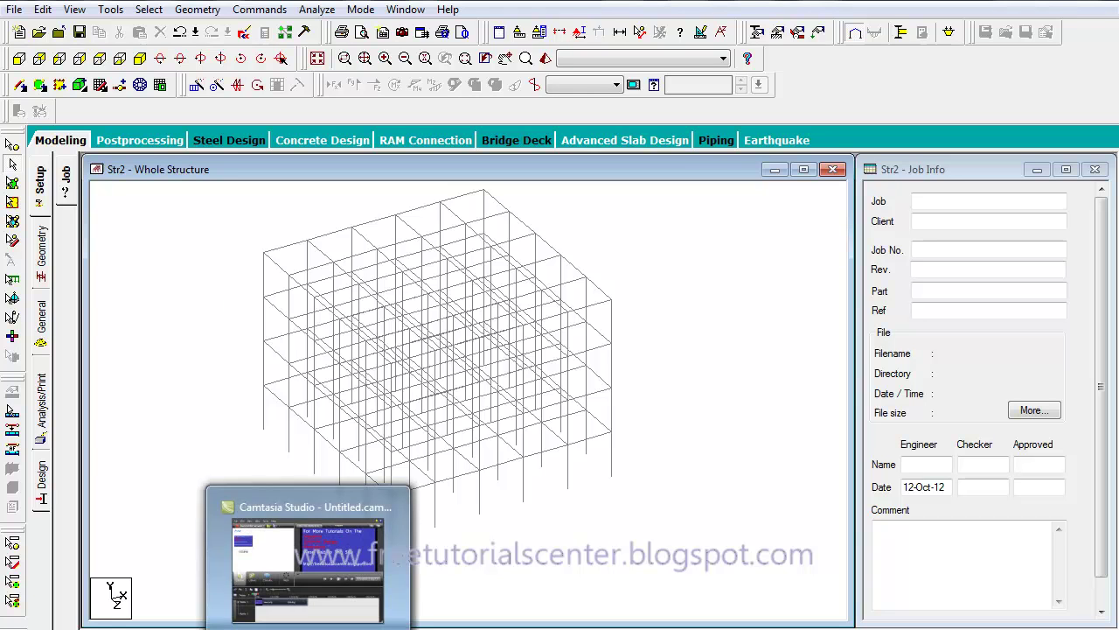
# - Switch to AutoCAD and bring up the drawing with the skewed green two-by-two grid
pyautogui.moveTo(416, 626)
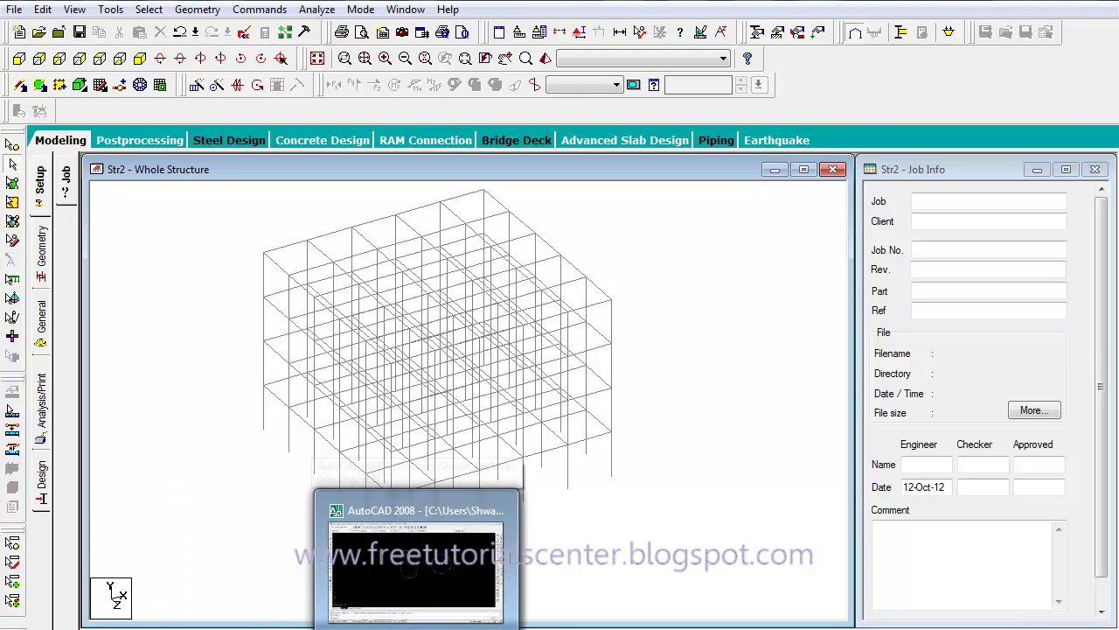
pyautogui.click(415, 573)
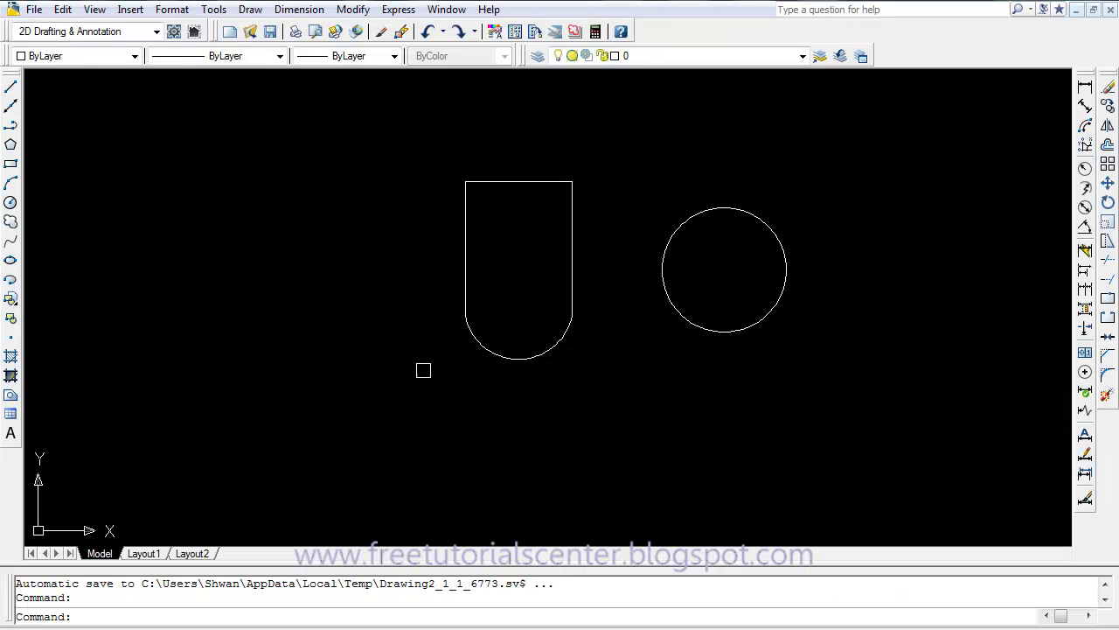
pyautogui.click(1077, 10)
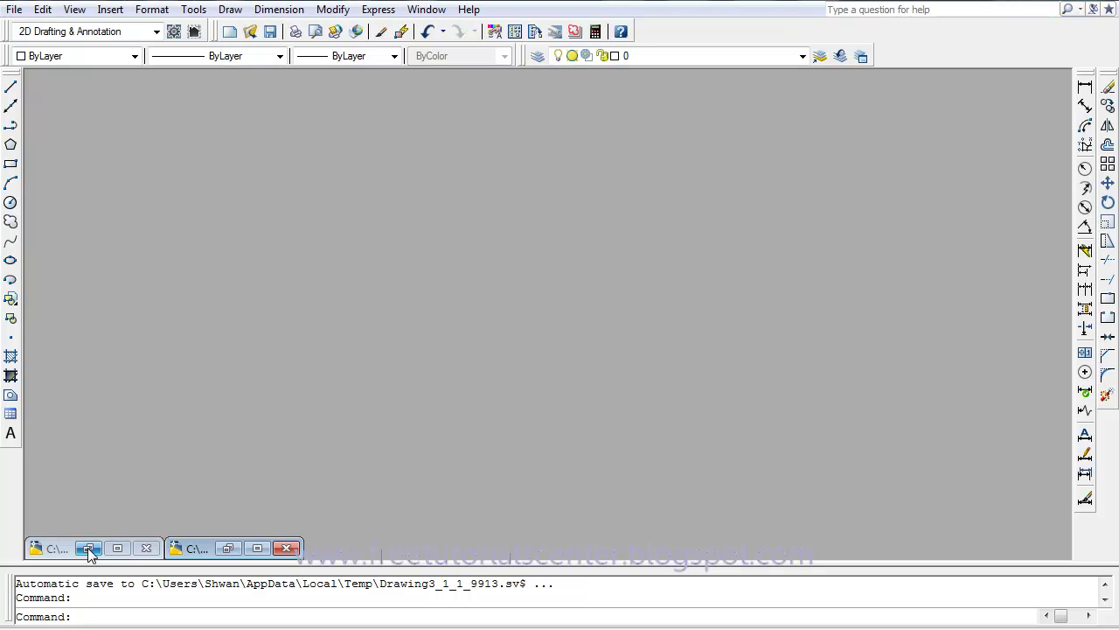
pyautogui.click(118, 548)
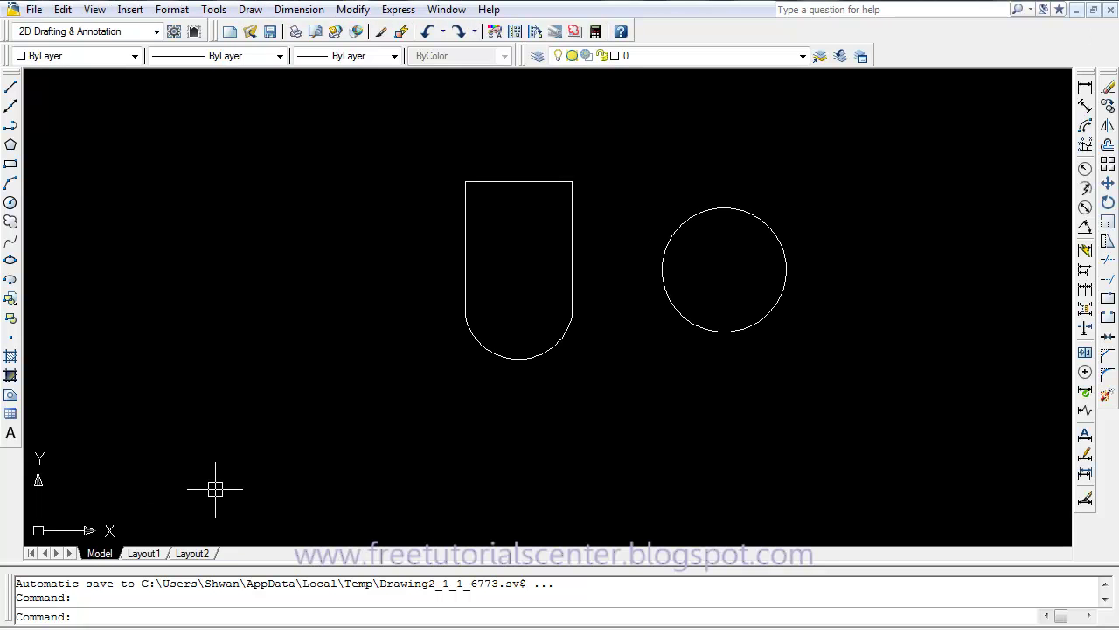
pyautogui.click(1077, 10)
pyautogui.click(229, 548)
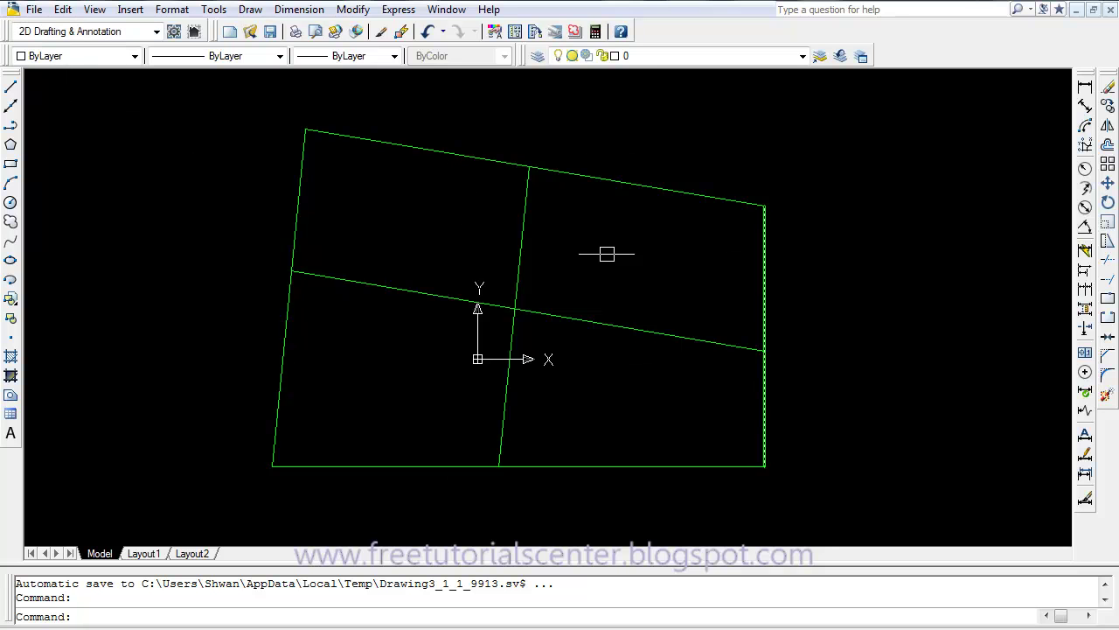
# - Save the drawing to the Desktop as Drawing3.dxf in AutoCAD 2007 DXF format, replacing the existing file
pyautogui.click(33, 8)
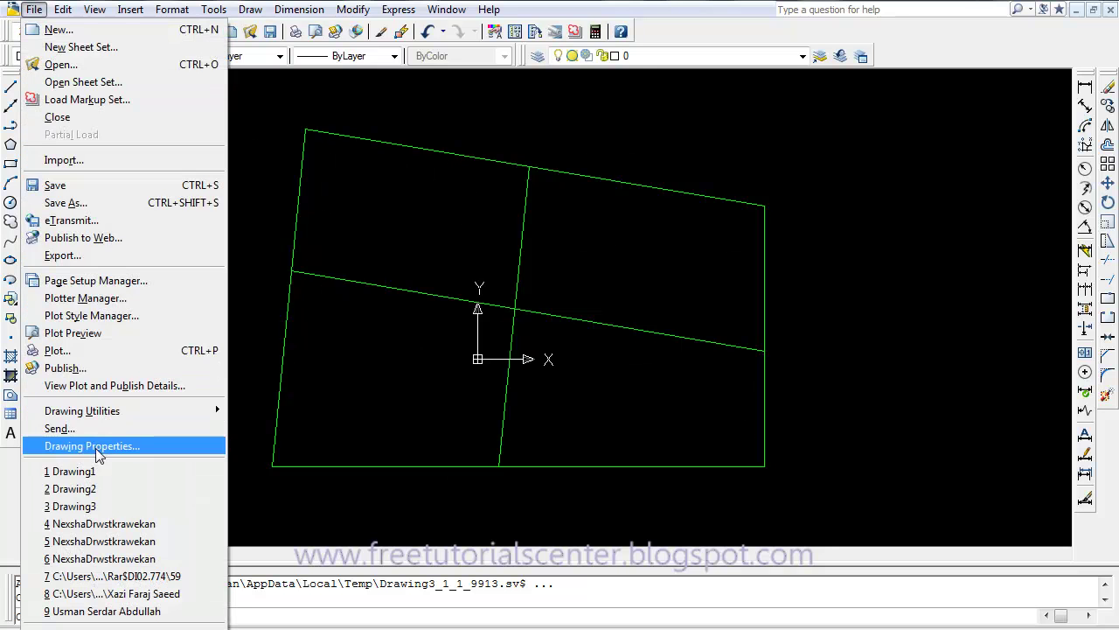
pyautogui.click(65, 202)
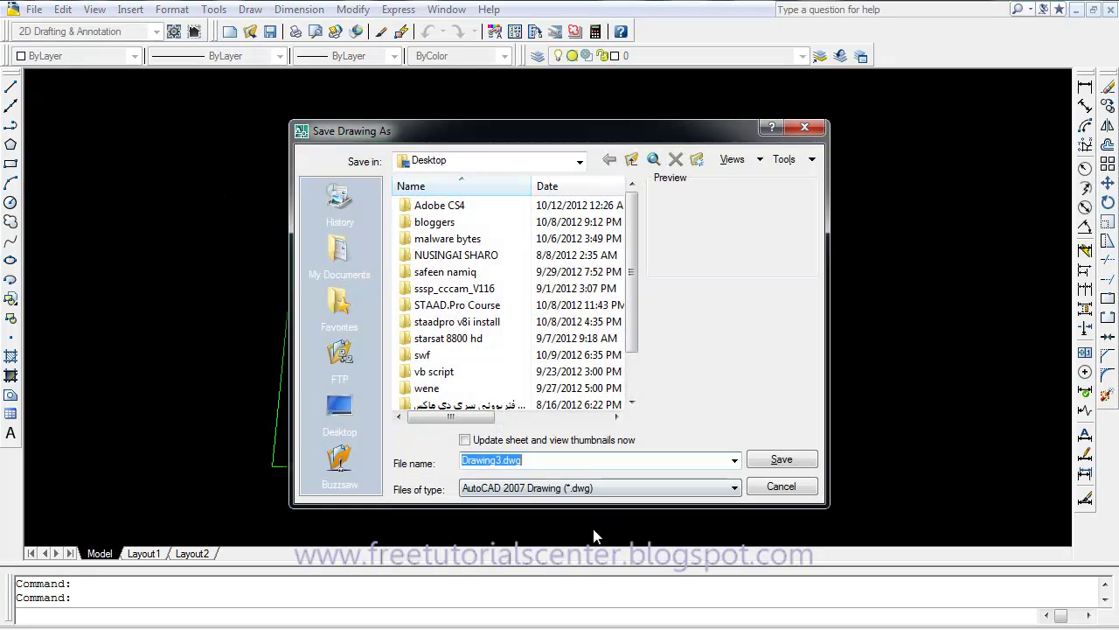
pyautogui.click(564, 491)
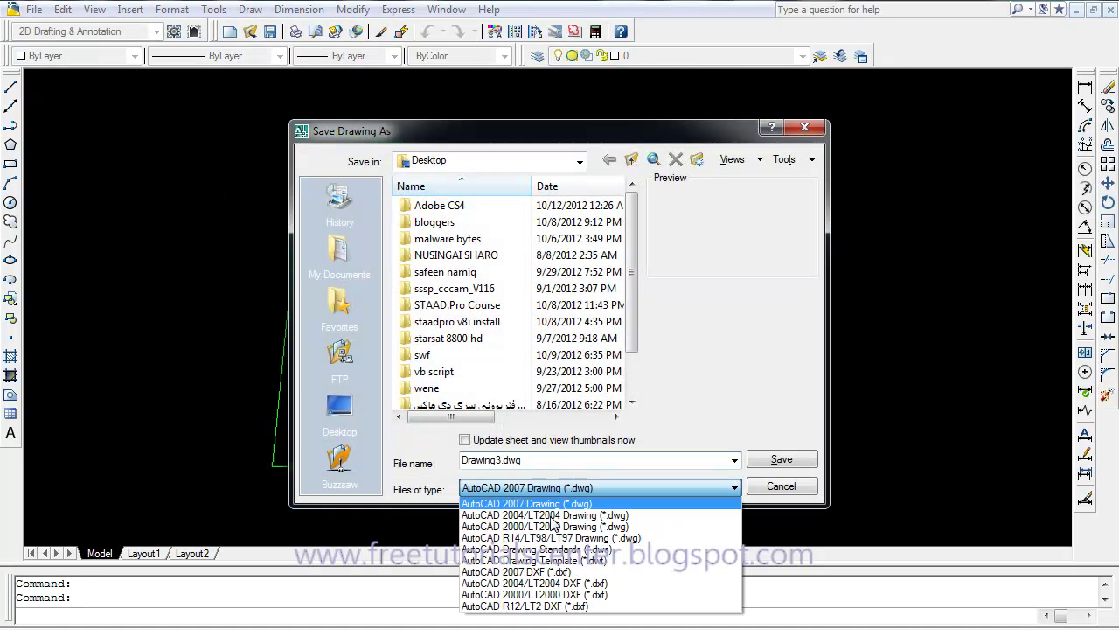
pyautogui.click(553, 572)
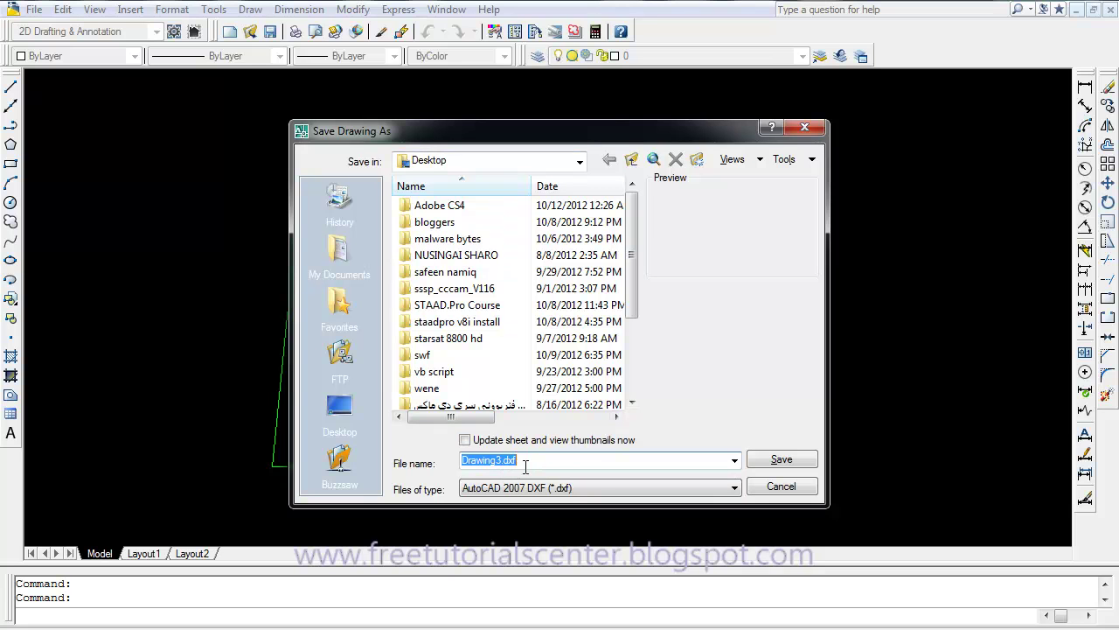
pyautogui.click(347, 411)
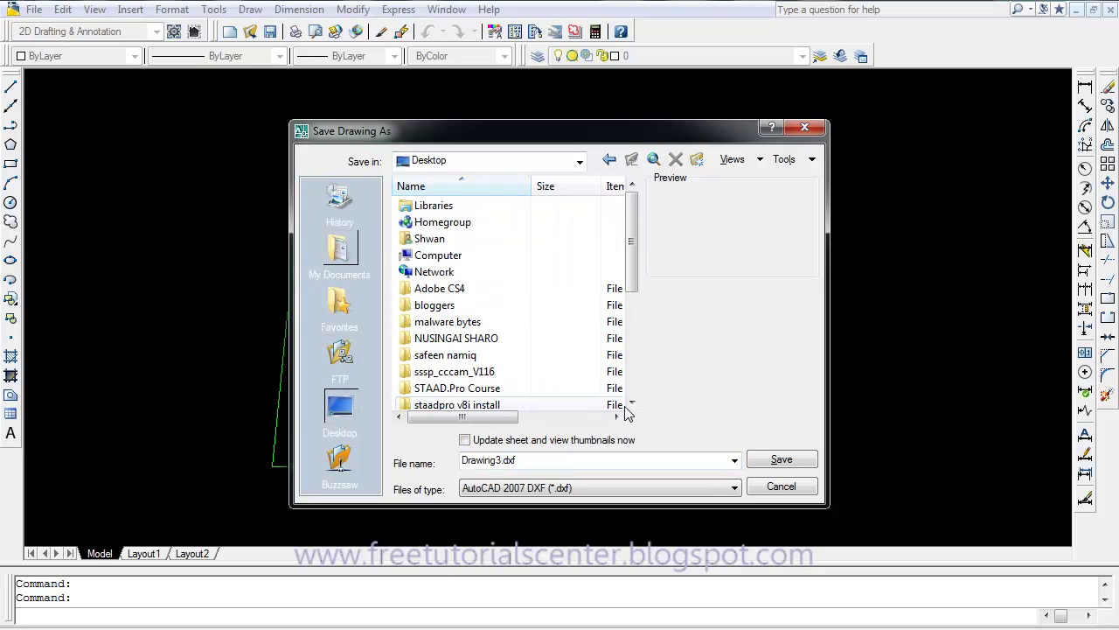
pyautogui.click(777, 468)
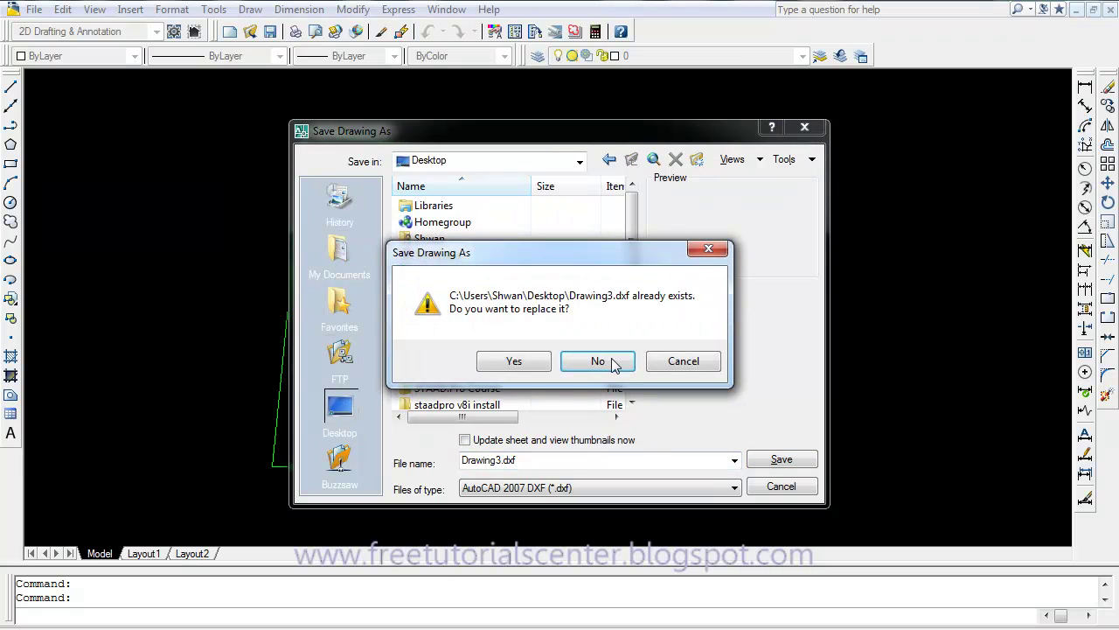
pyautogui.click(513, 361)
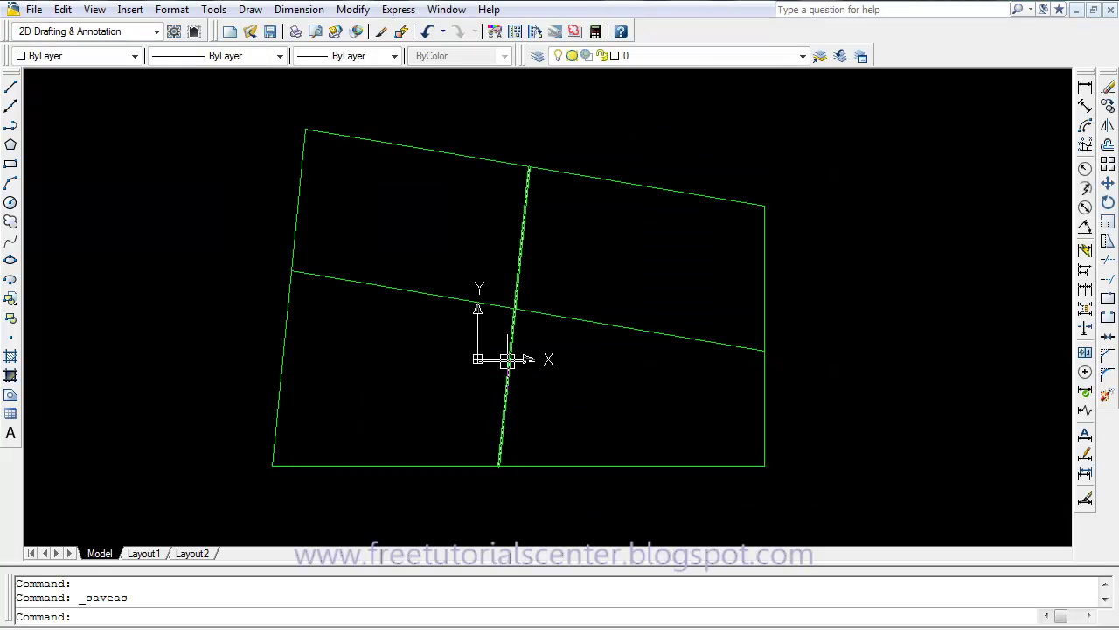
# - Switch to STAAD.Pro and try to import Drawing3 as 3D DXF with Y Up, meter and kilonewton units, without saving Str2
pyautogui.moveTo(362, 623)
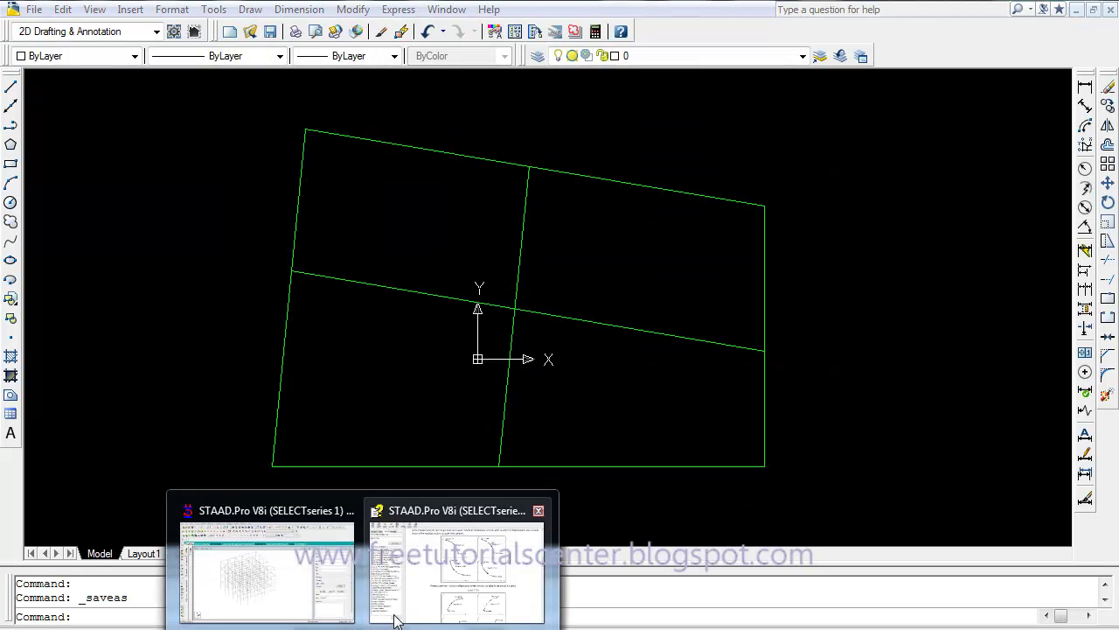
pyautogui.click(295, 591)
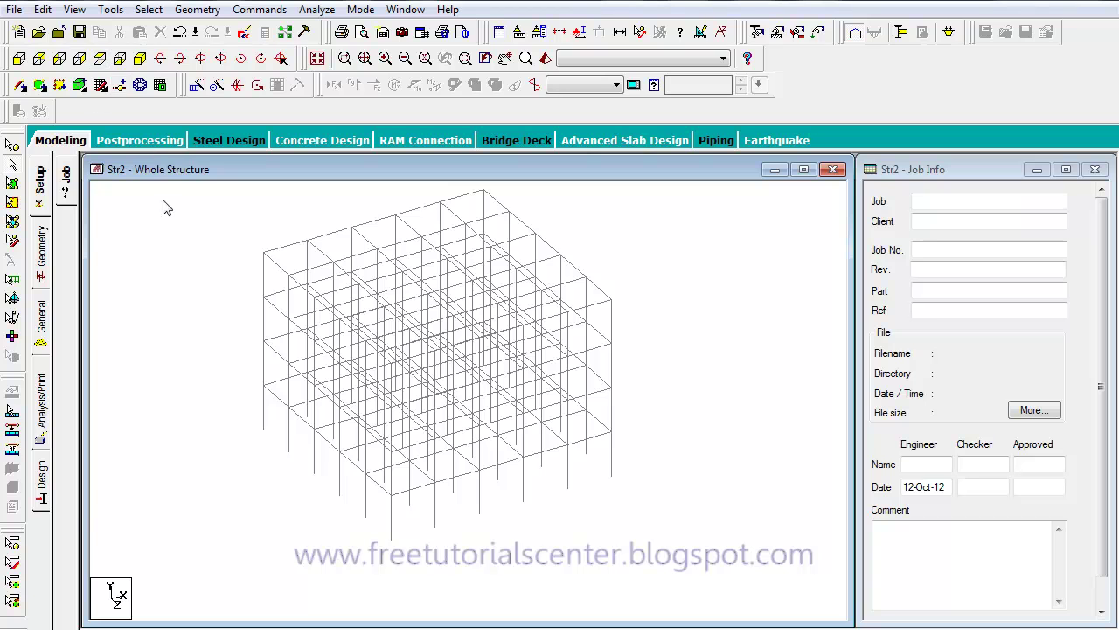
pyautogui.click(15, 10)
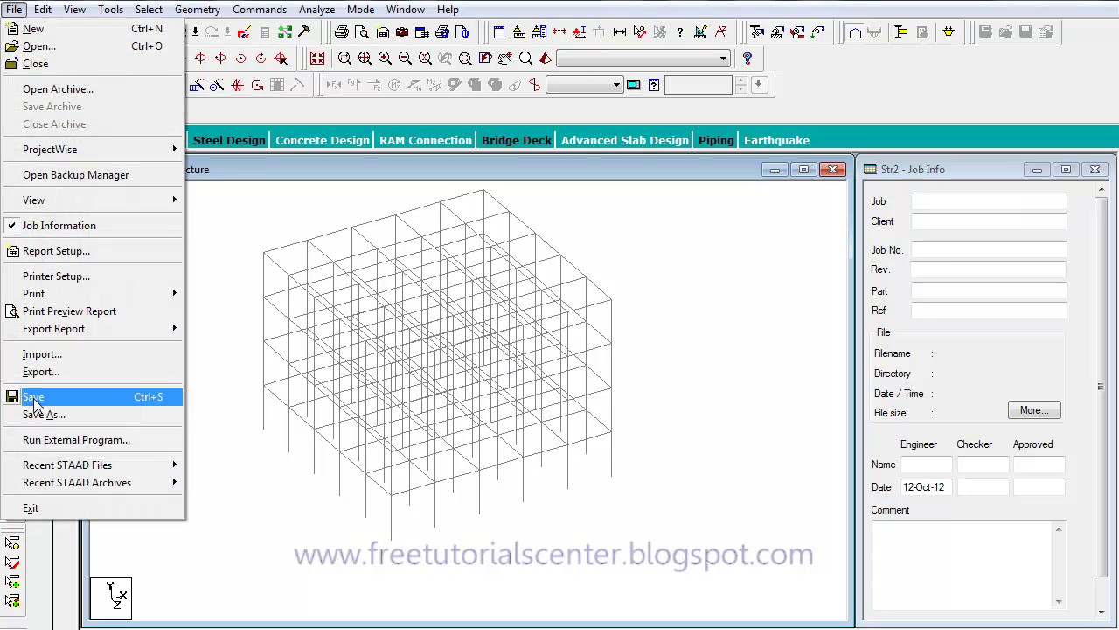
pyautogui.click(40, 357)
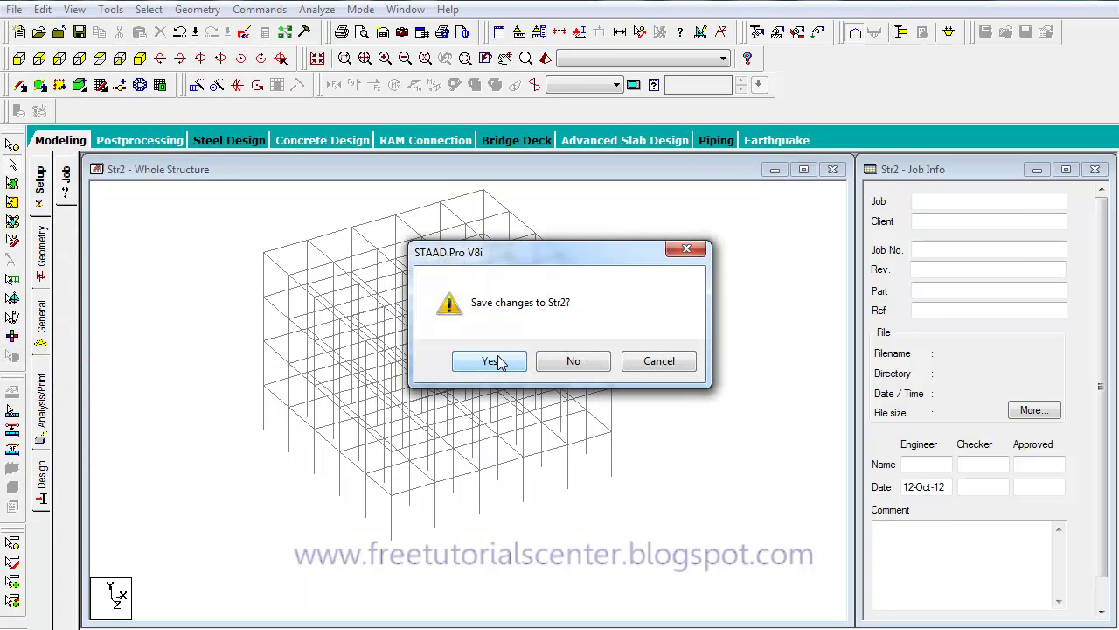
pyautogui.click(569, 363)
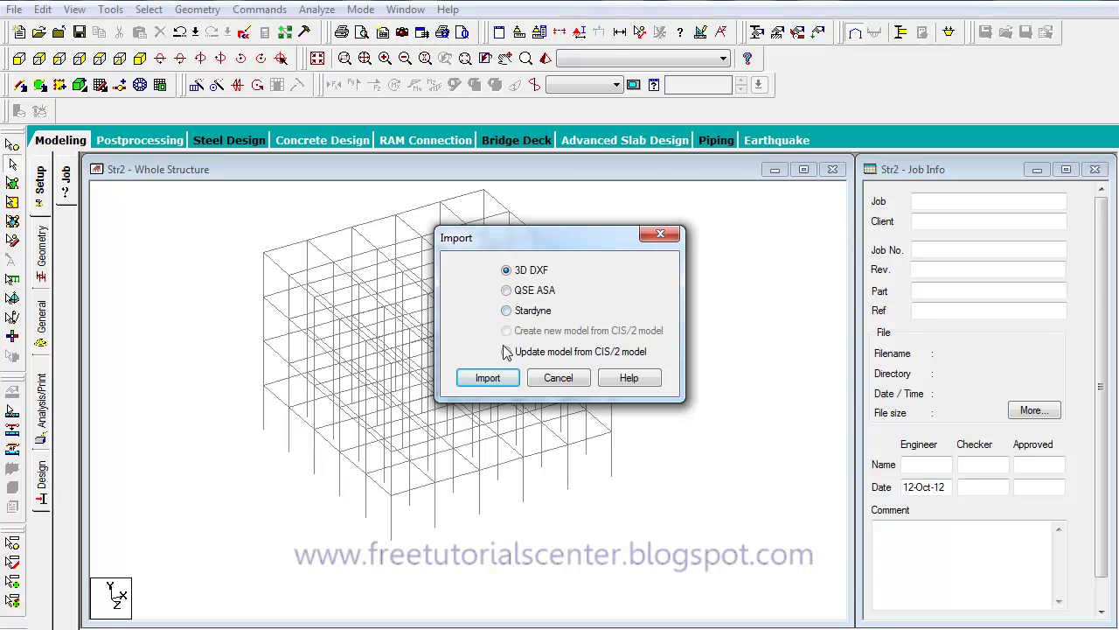
pyautogui.click(486, 376)
pyautogui.moveTo(730, 262); pyautogui.dragTo(734, 350)
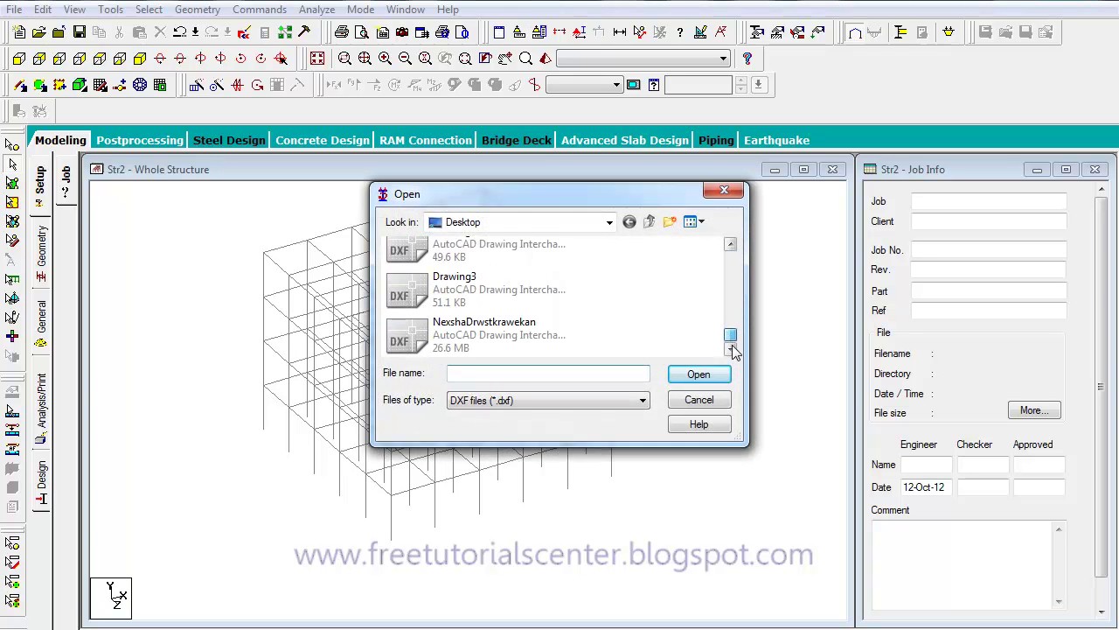
pyautogui.click(456, 292)
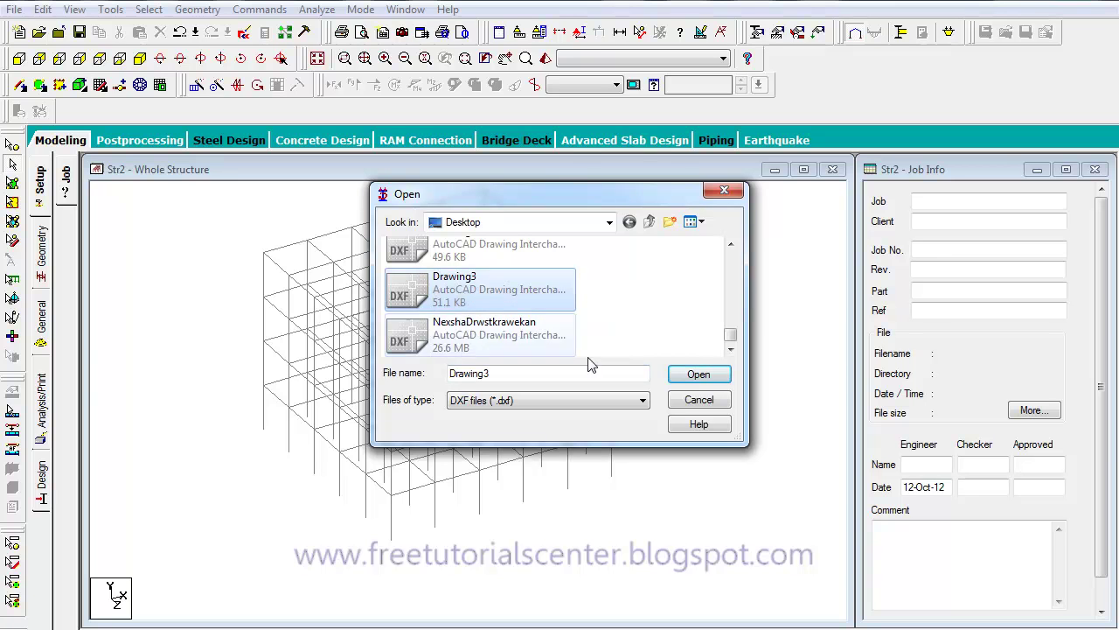
pyautogui.click(698, 374)
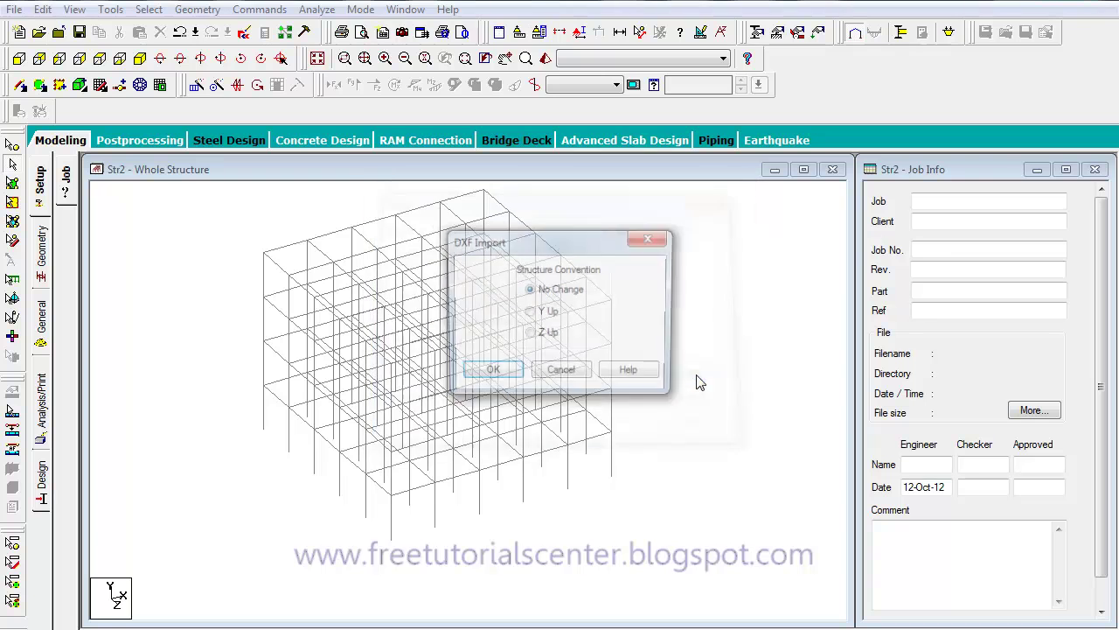
pyautogui.click(535, 318)
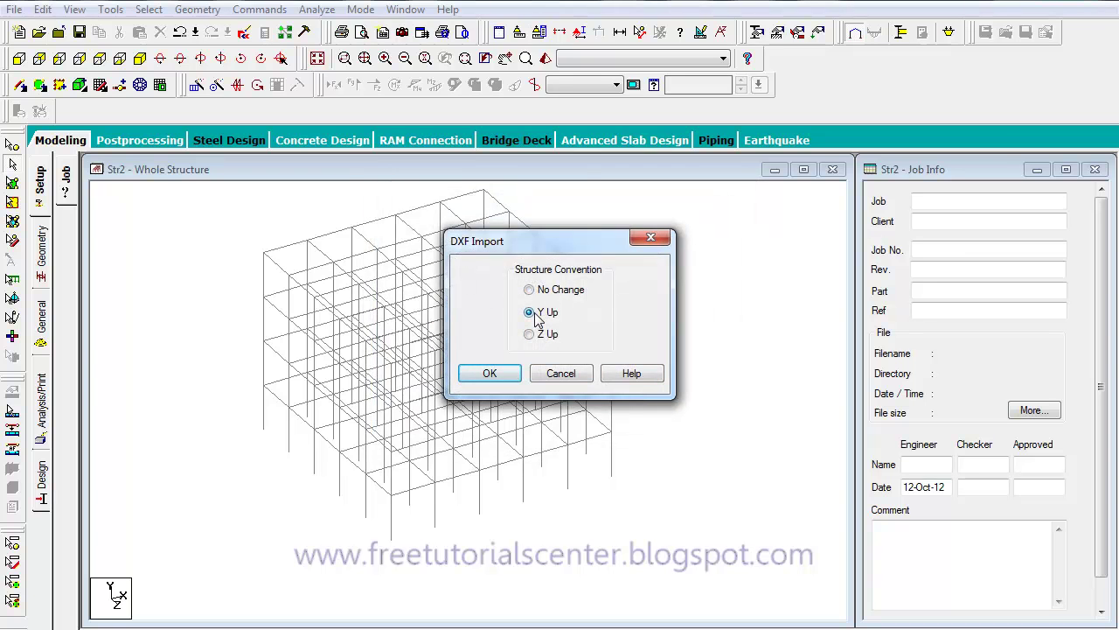
pyautogui.click(496, 373)
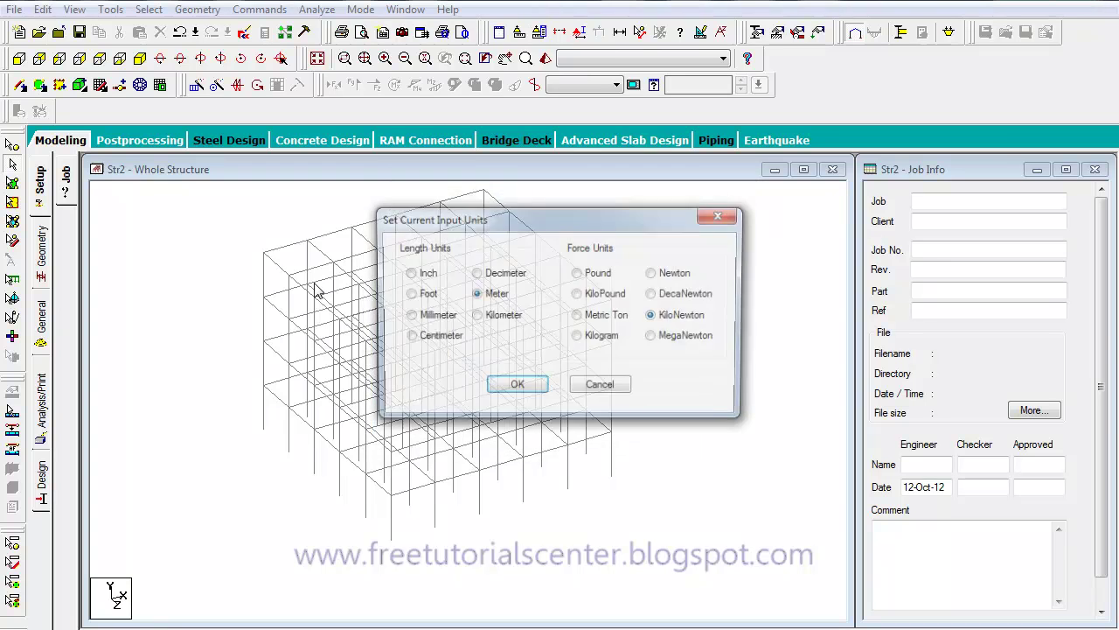
pyautogui.click(514, 387)
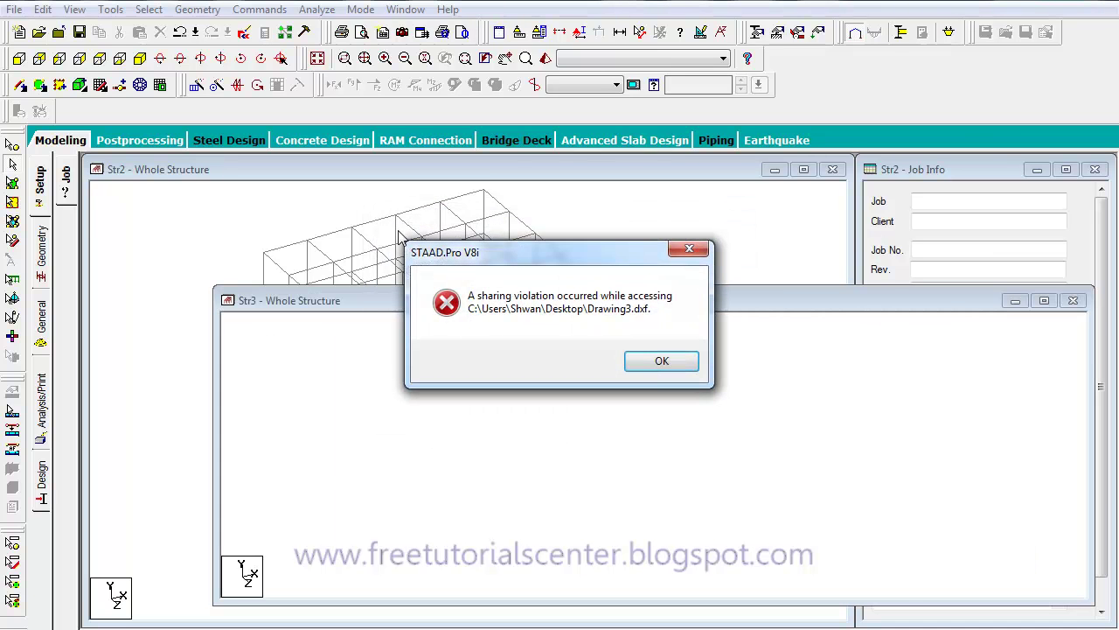
pyautogui.click(657, 365)
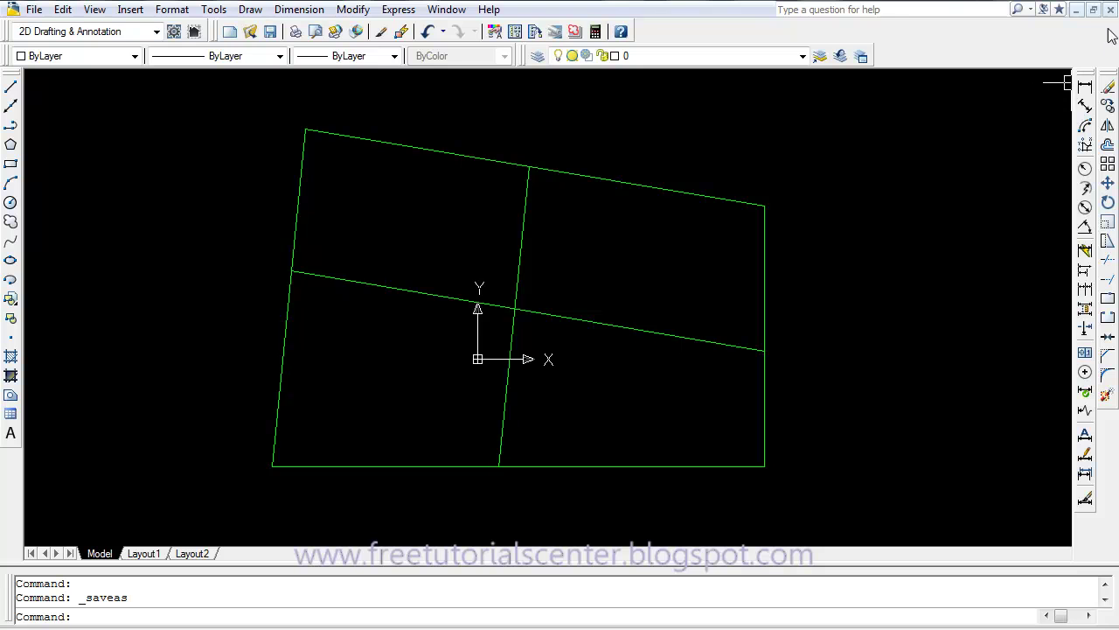
# - Close the exported Drawing3 drawing in AutoCAD and switch back to STAAD.Pro
pyautogui.click(1111, 9)
pyautogui.click(639, 365)
pyautogui.moveTo(363, 625)
pyautogui.click(306, 594)
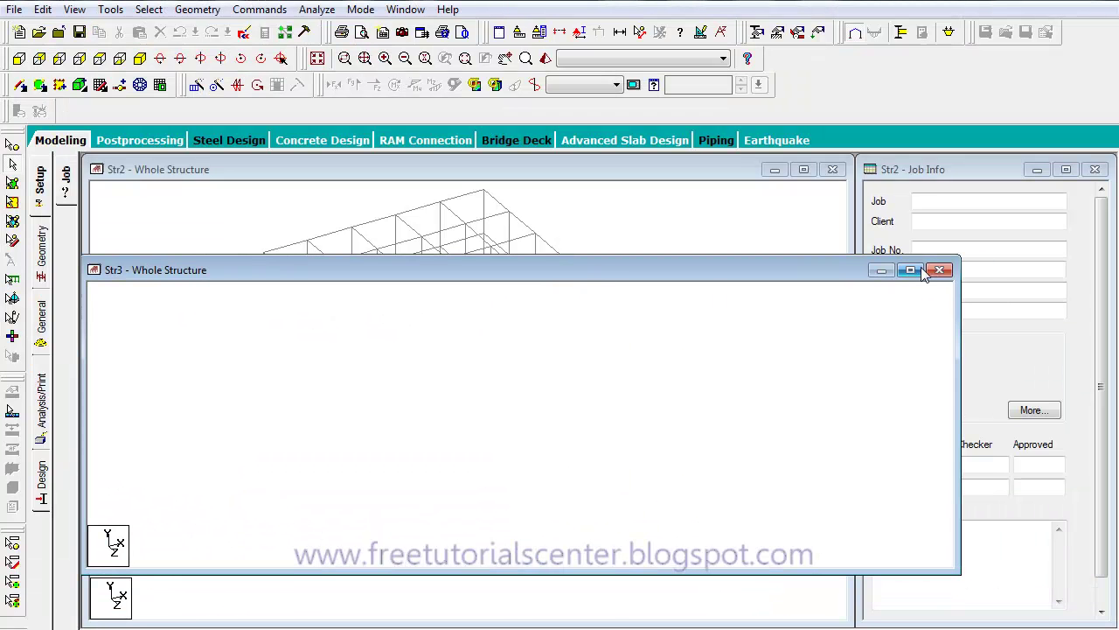
# - Close the empty Str3 window and create a new project starting with Add Beam, without saving the changes to Str2
pyautogui.click(942, 269)
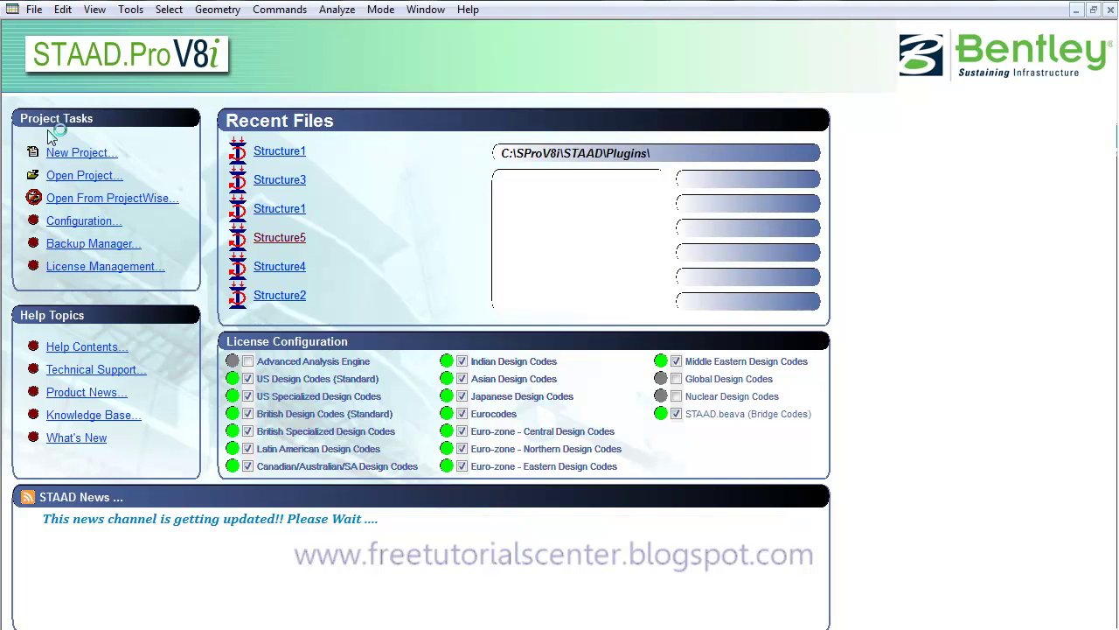
pyautogui.click(65, 154)
pyautogui.click(378, 183)
pyautogui.click(584, 519)
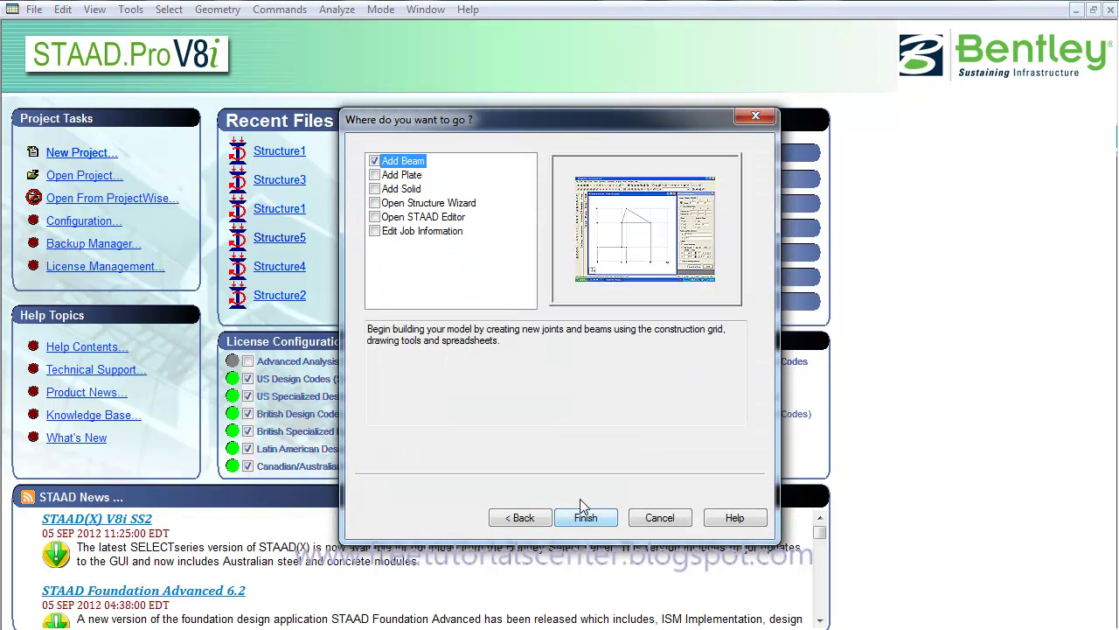
pyautogui.click(584, 518)
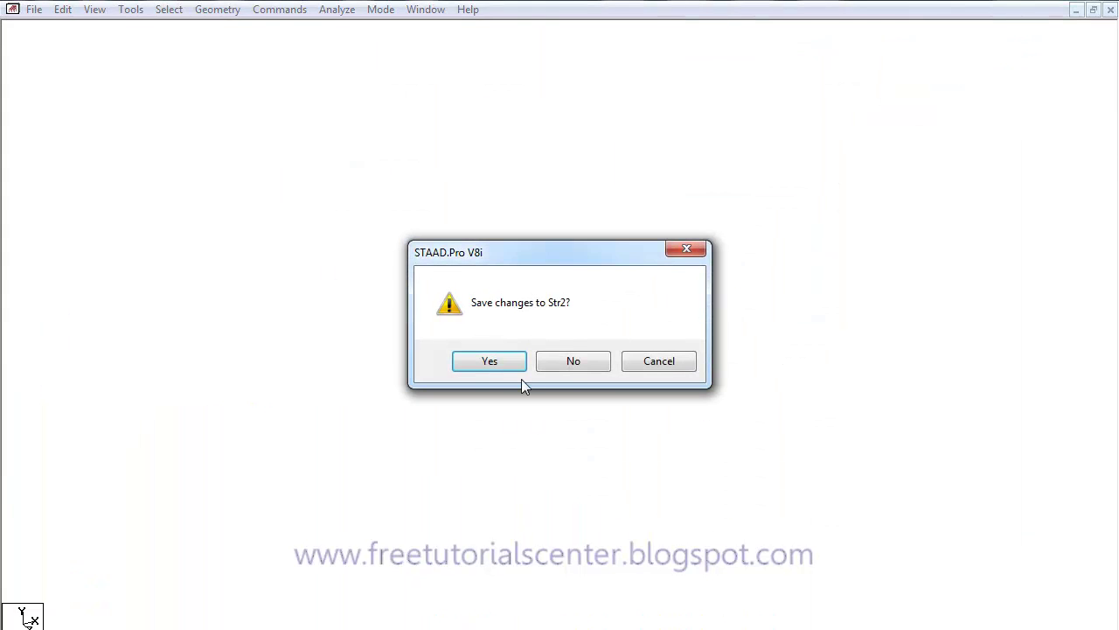
pyautogui.click(573, 361)
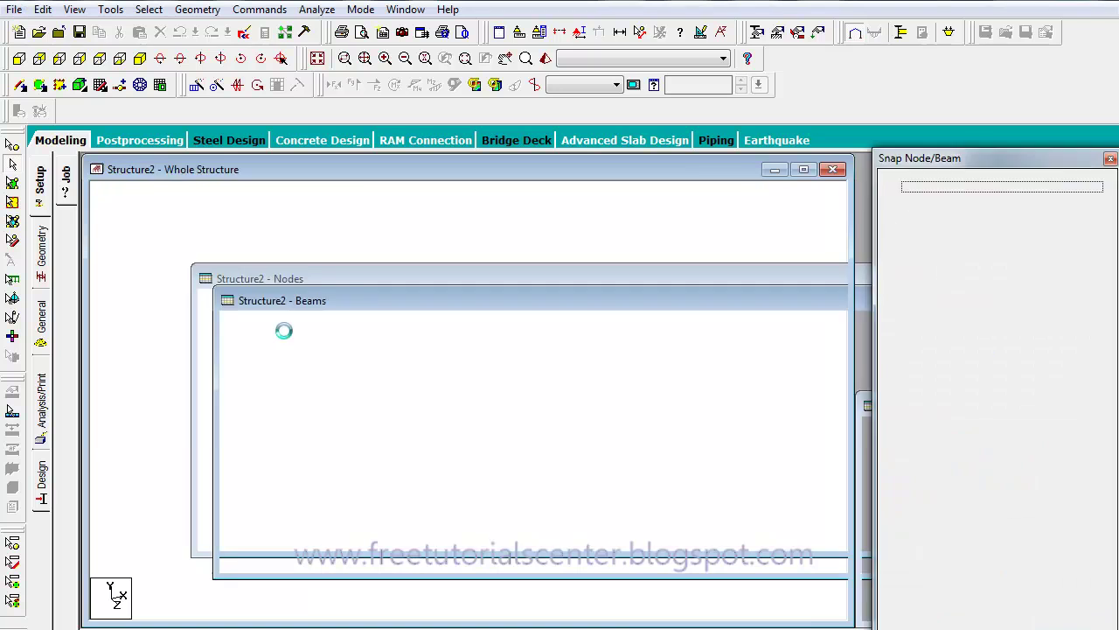
# - Import Drawing3 from the Desktop as 3D DXF with the Y Up convention, accepting the offered input units
pyautogui.click(14, 9)
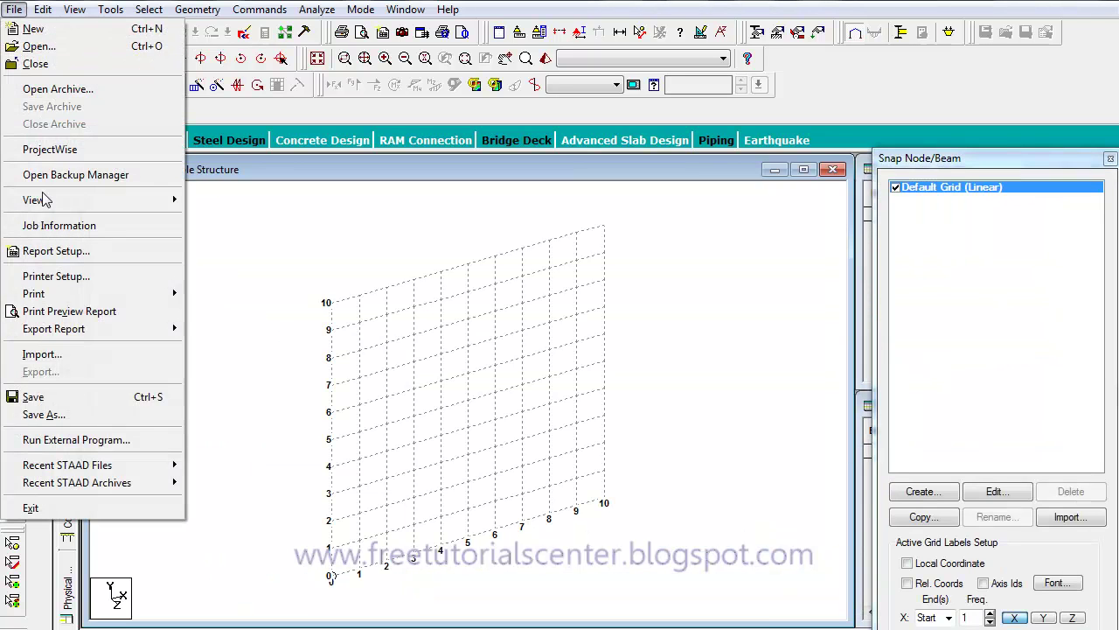
pyautogui.click(42, 355)
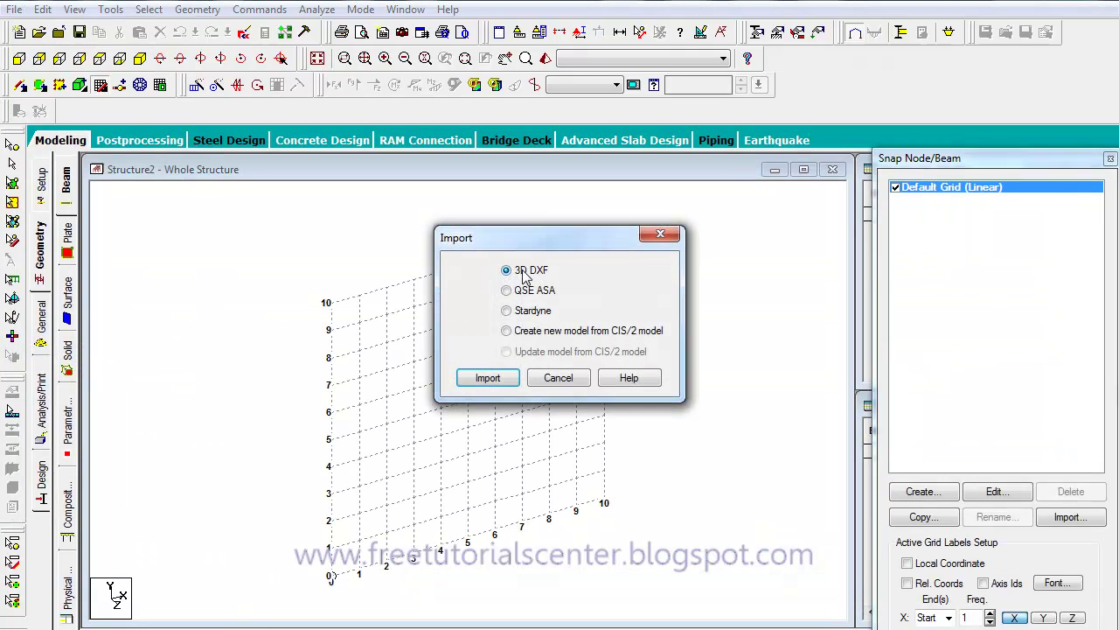
pyautogui.click(487, 377)
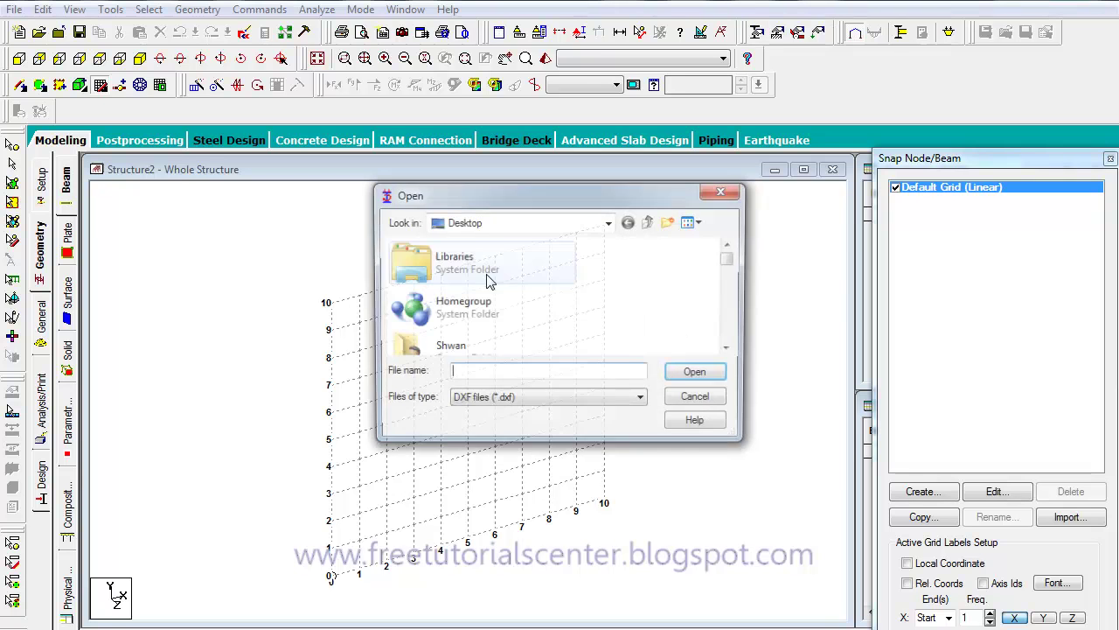
pyautogui.moveTo(729, 255); pyautogui.dragTo(713, 346)
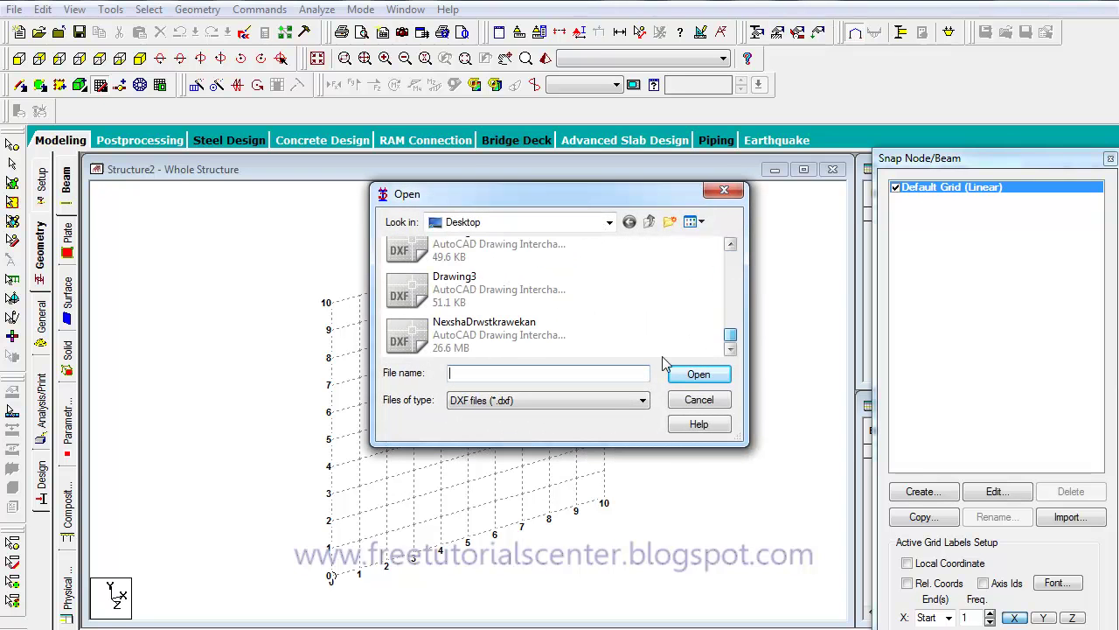
pyautogui.click(464, 296)
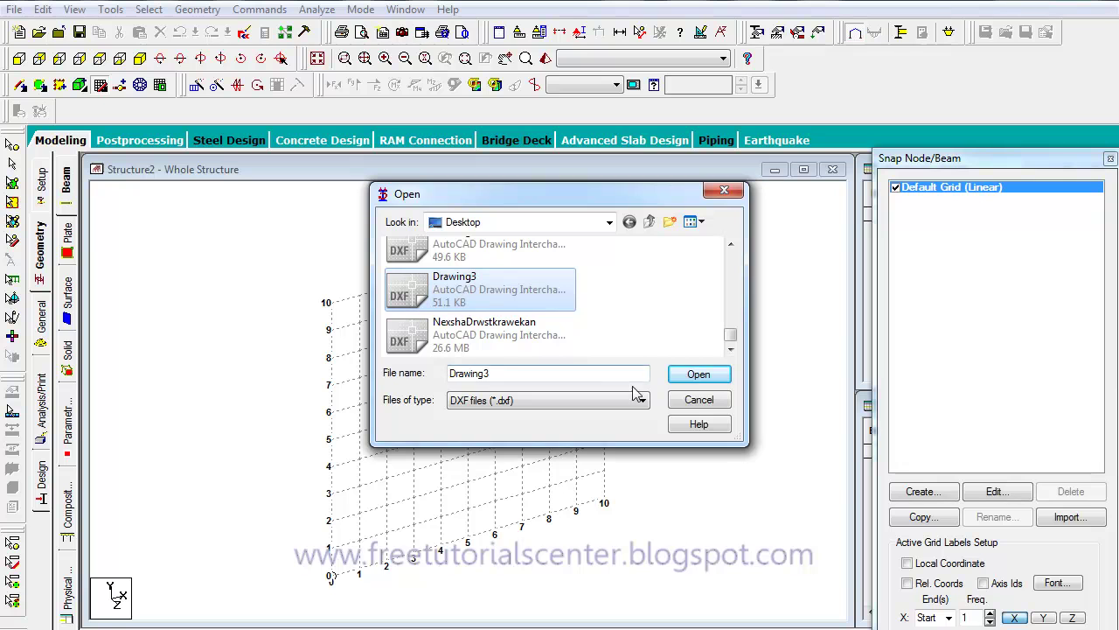
pyautogui.click(696, 376)
pyautogui.click(546, 317)
pyautogui.click(493, 372)
pyautogui.click(516, 386)
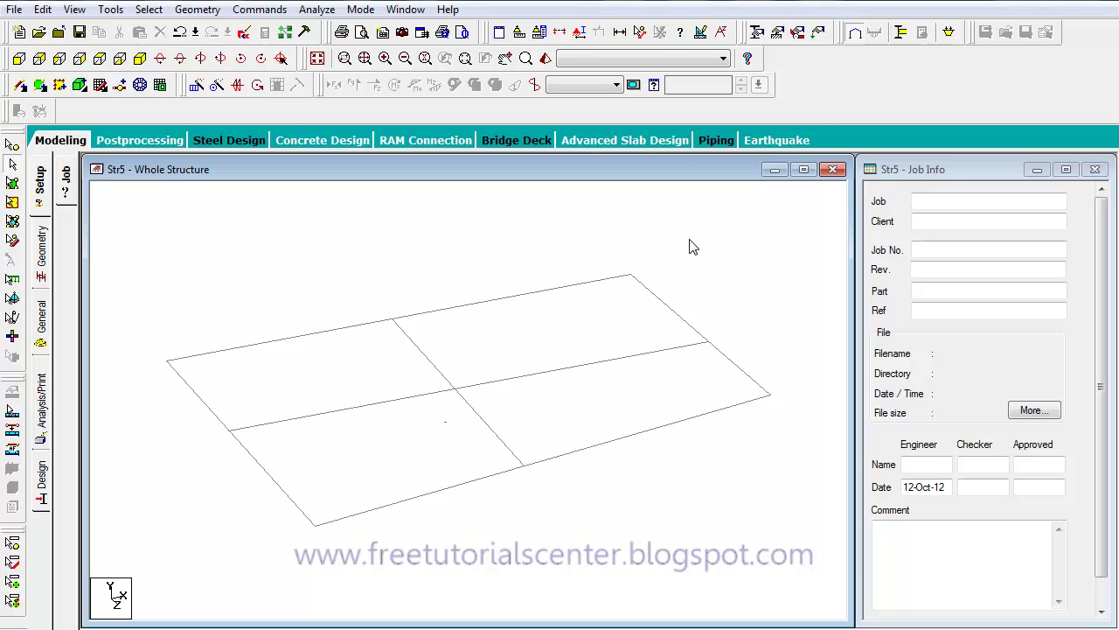
# - Intersect the two interior beams that cross at the middle of the grid so they split at their crossing point
pyautogui.click(414, 401)
pyautogui.click(428, 363)
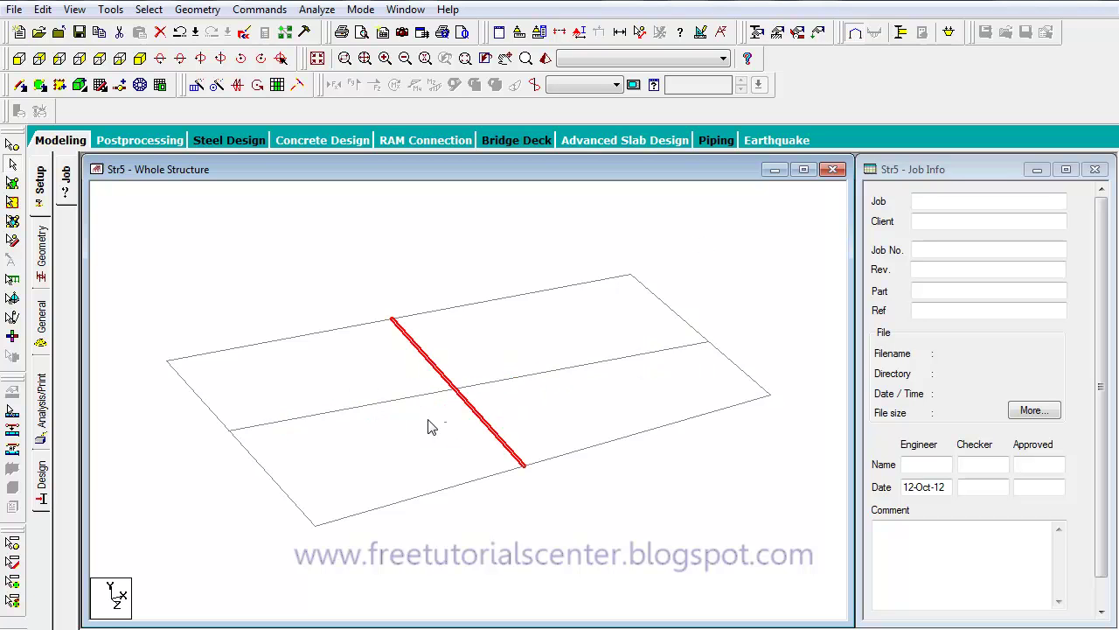
pyautogui.click(503, 354)
pyautogui.moveTo(513, 340); pyautogui.dragTo(409, 411)
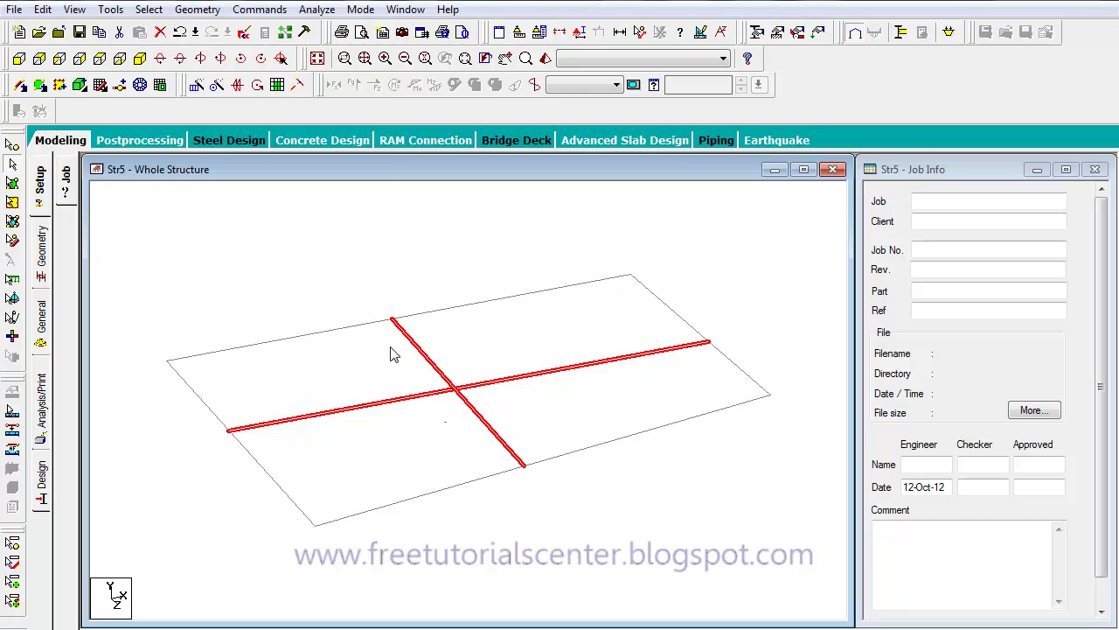
pyautogui.click(197, 9)
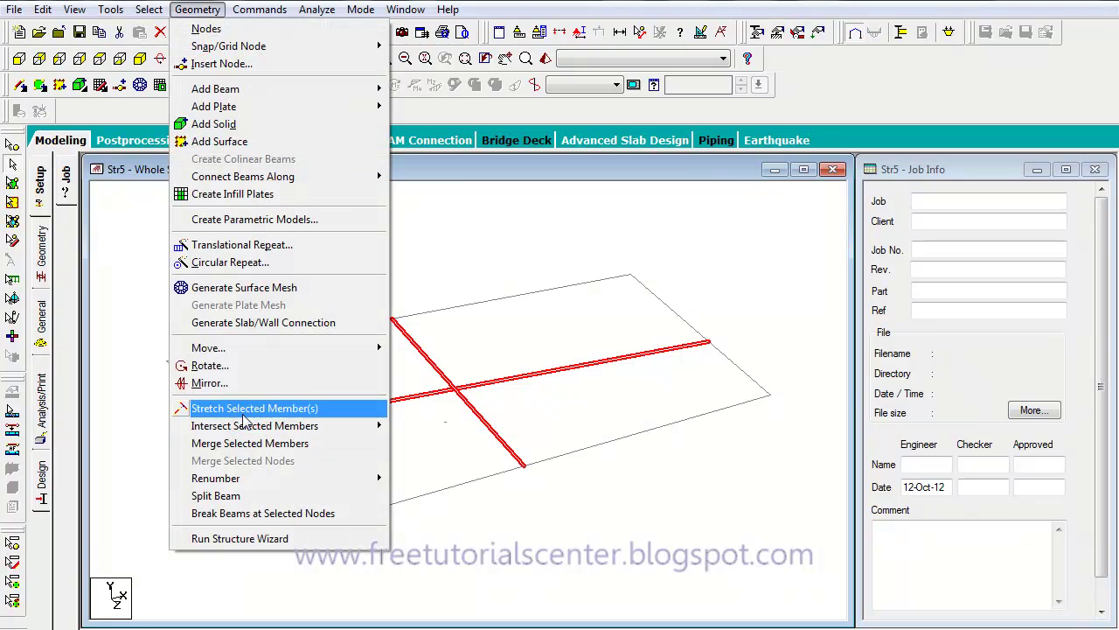
pyautogui.moveTo(243, 426)
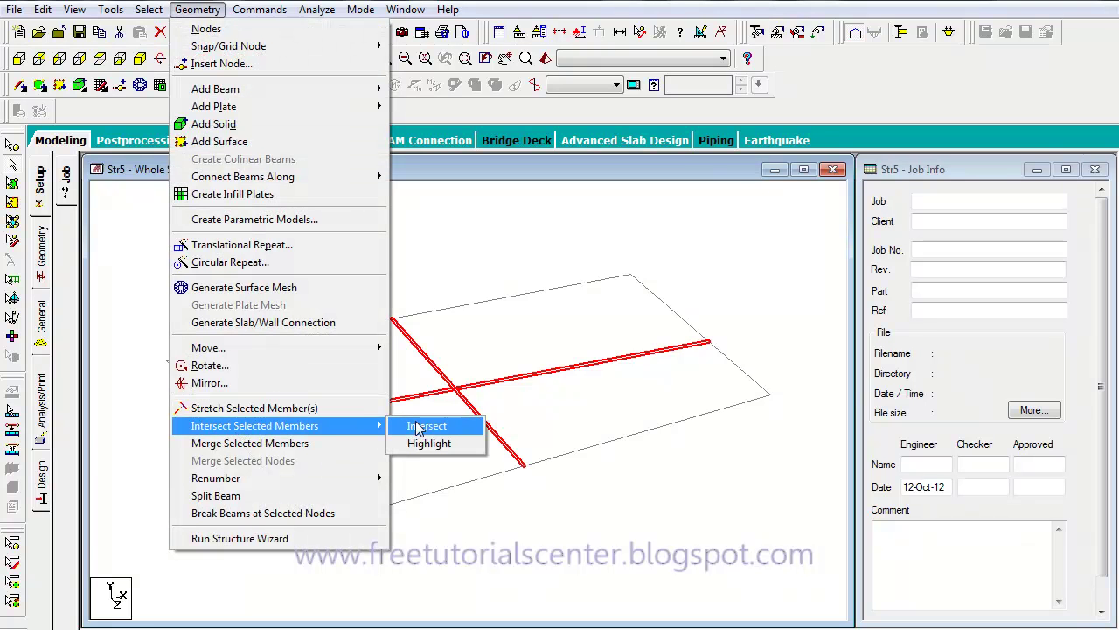
pyautogui.click(418, 426)
pyautogui.click(494, 357)
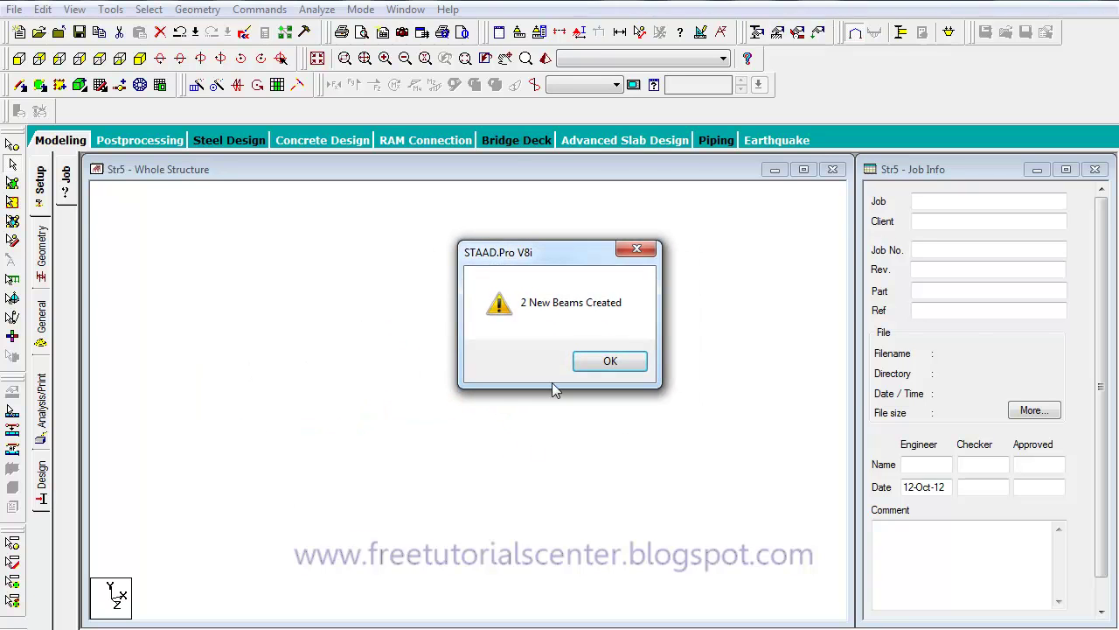
pyautogui.click(611, 363)
pyautogui.click(582, 547)
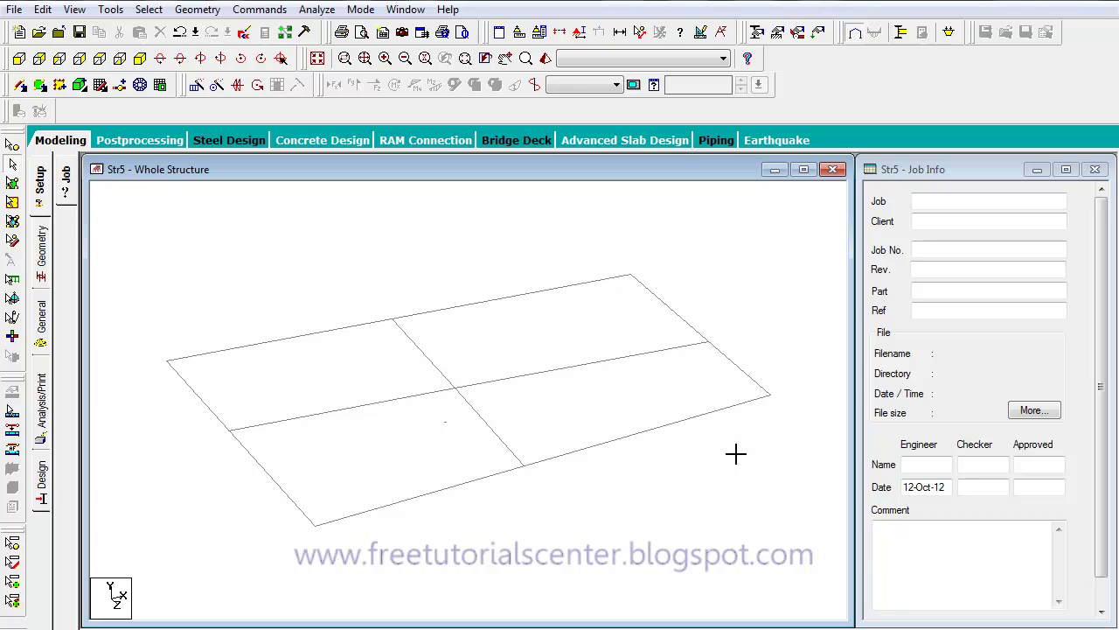
pyautogui.moveTo(138, 515); pyautogui.dragTo(133, 551)
pyautogui.moveTo(134, 551); pyautogui.dragTo(135, 551)
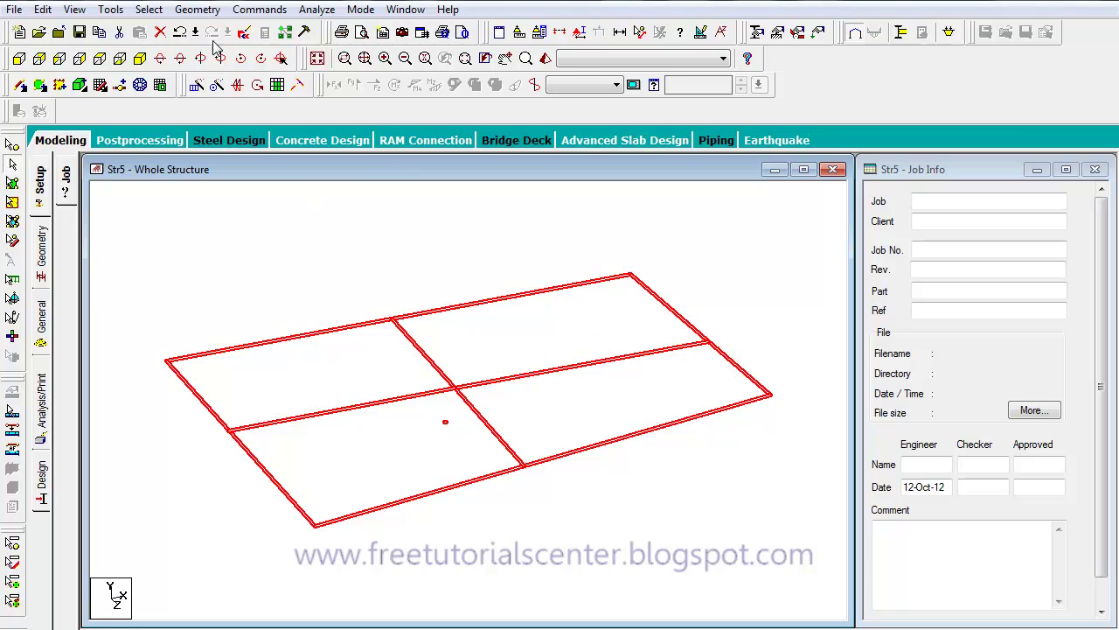
pyautogui.click(210, 11)
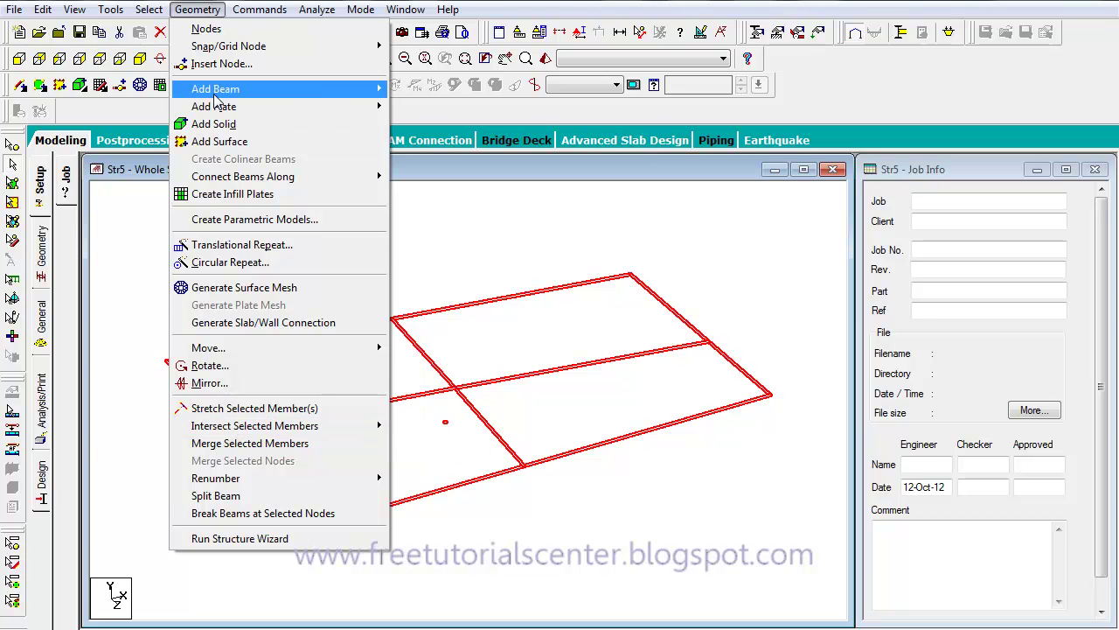
pyautogui.moveTo(216, 97)
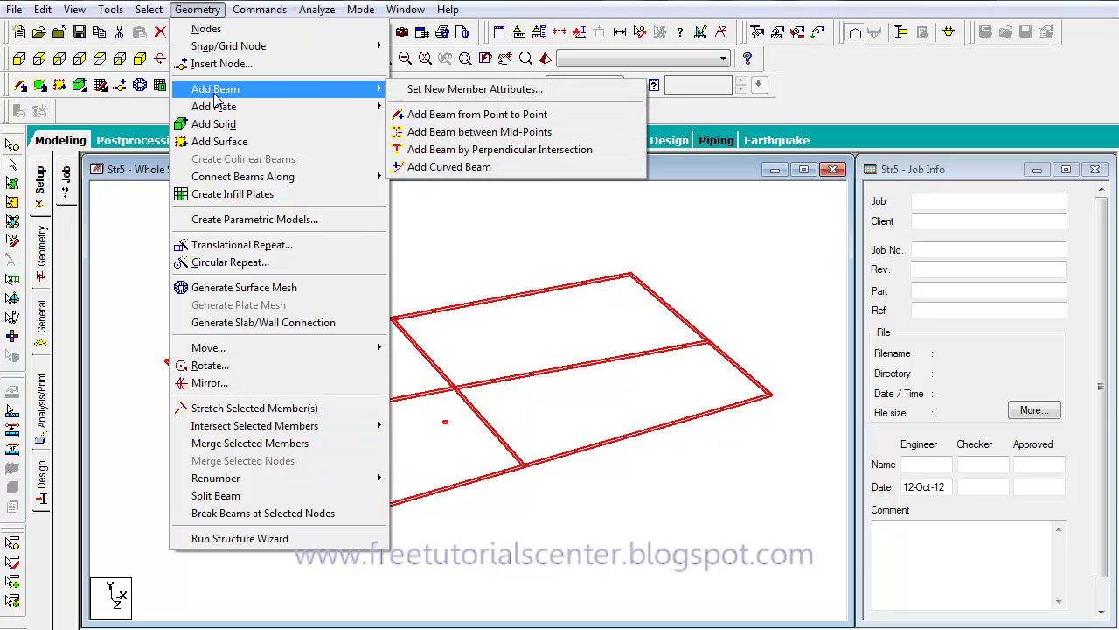
pyautogui.click(446, 115)
# - Repeat the whole grid along global Y in 4 steps with Translational Repeat, linking the steps with columns
pyautogui.moveTo(769, 246); pyautogui.dragTo(119, 535)
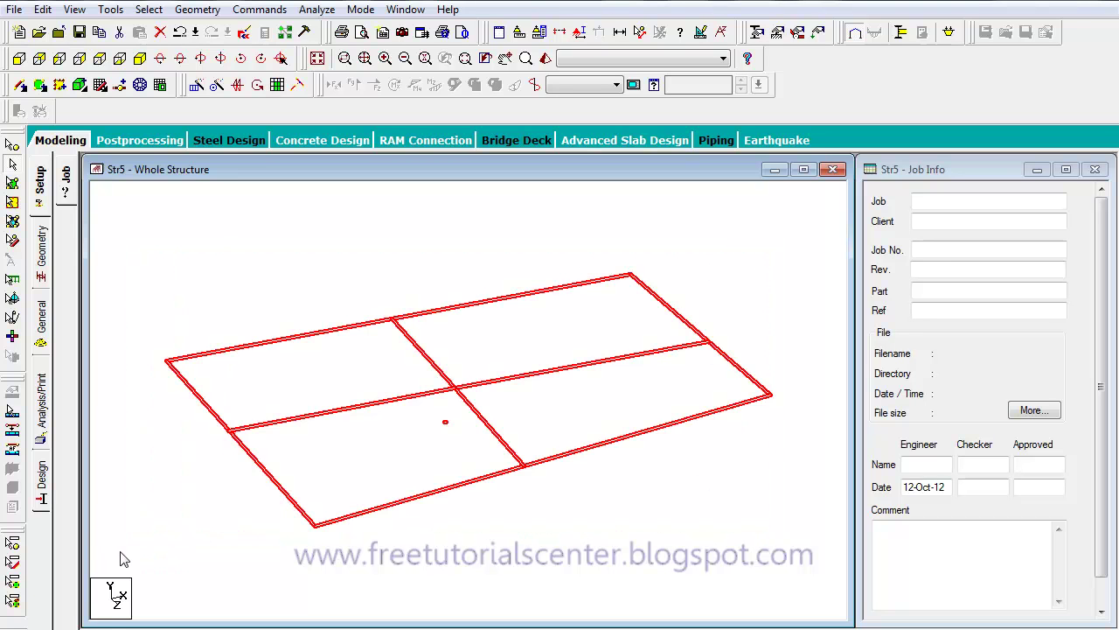
pyautogui.click(196, 88)
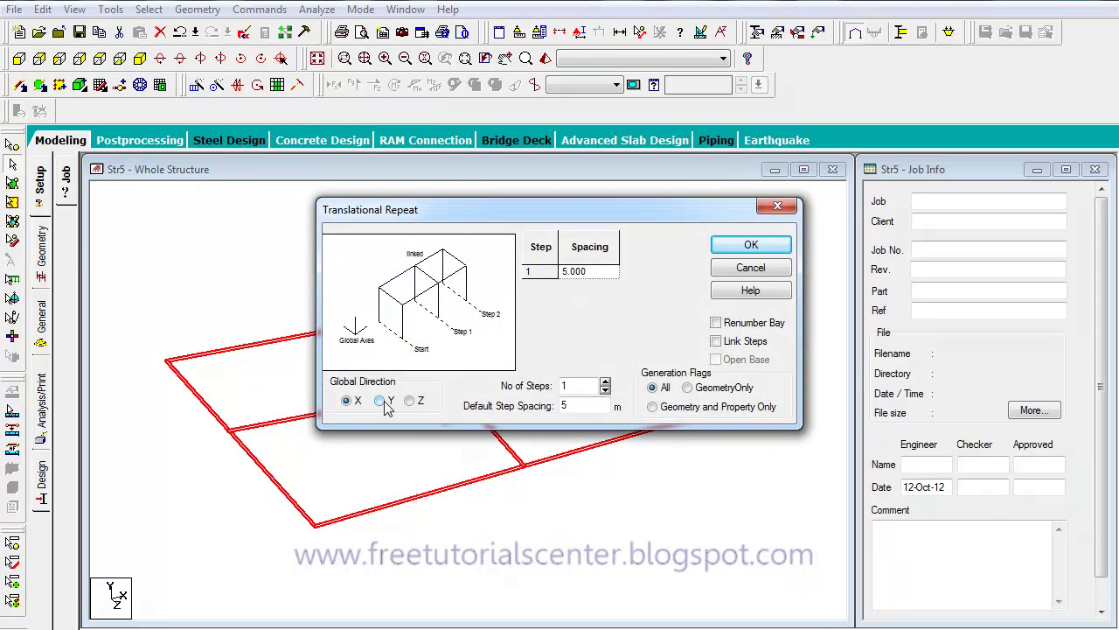
pyautogui.click(384, 403)
pyautogui.click(604, 383)
pyautogui.click(604, 383)
pyautogui.click(604, 383)
pyautogui.doubleClick(565, 404)
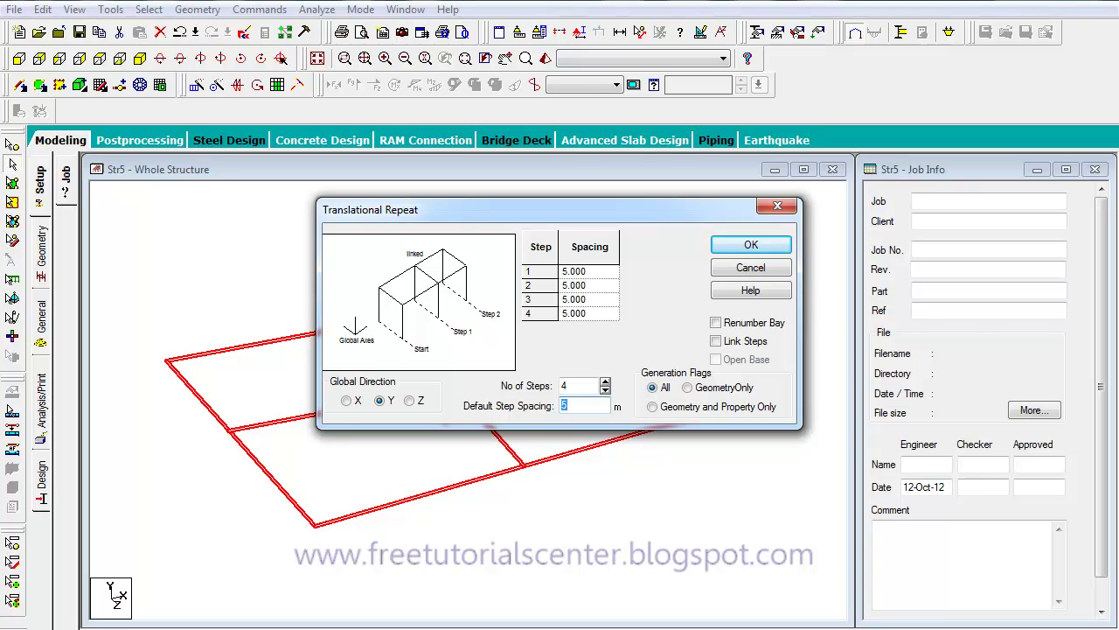
pyautogui.click(582, 386)
pyautogui.click(746, 250)
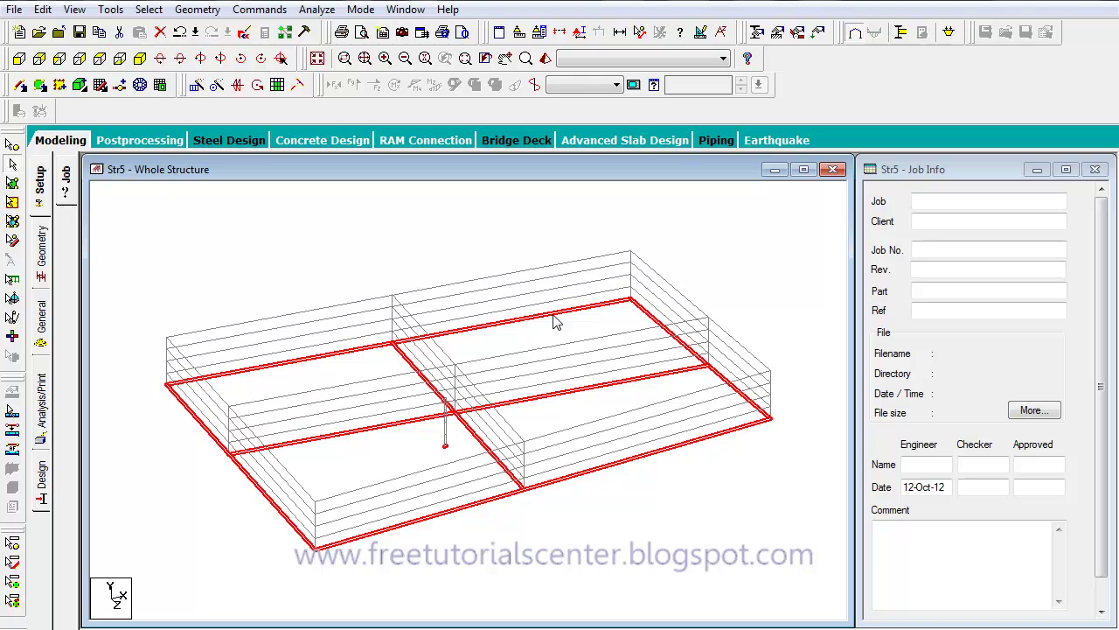
# - Delete the lower part of the narrow stray members beside the central column, including their orphaned nodes
pyautogui.click(421, 449)
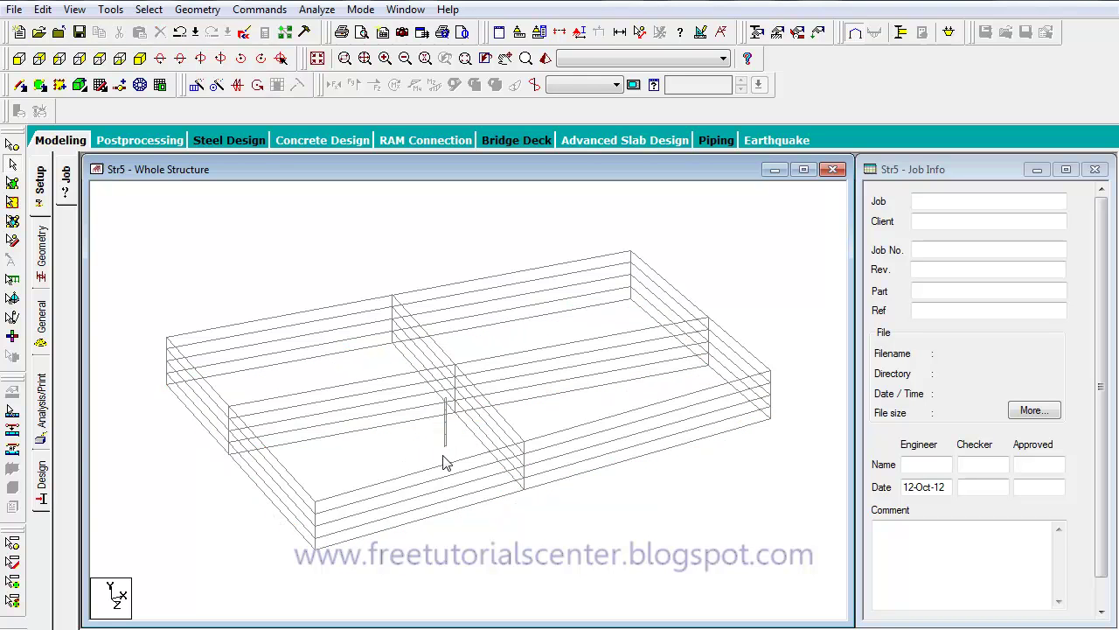
pyautogui.scroll(5, 440, 463)
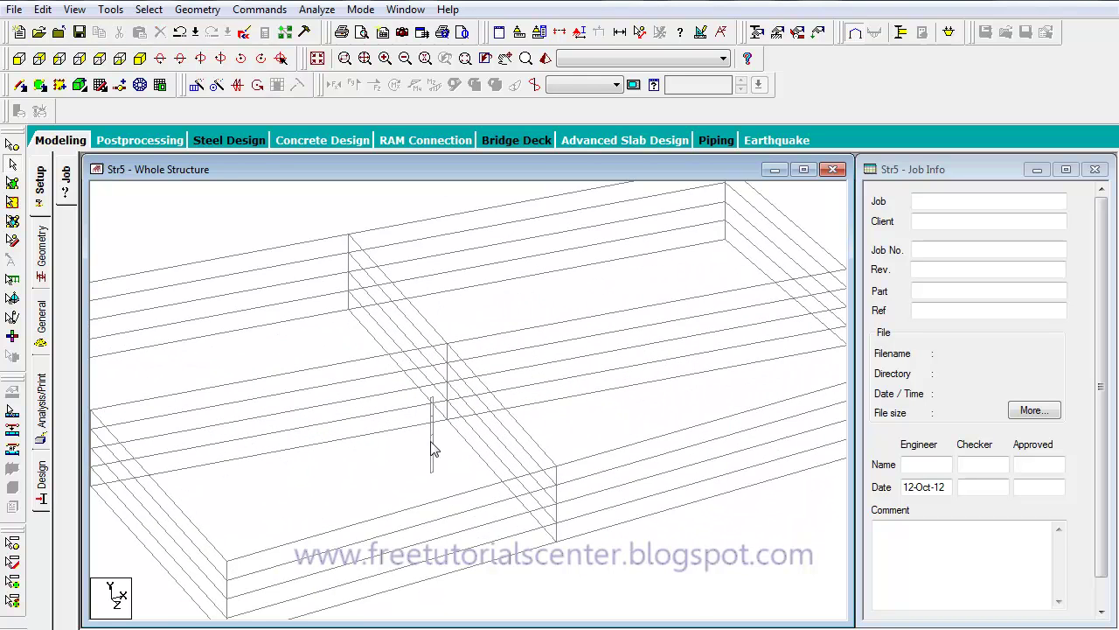
pyautogui.scroll(2, 426, 468)
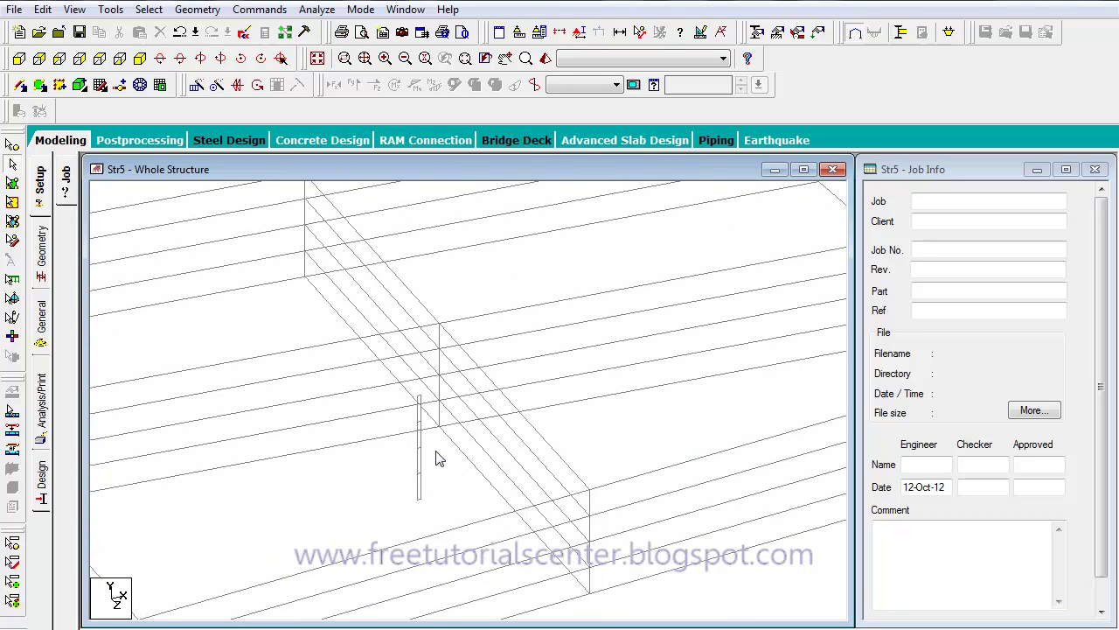
pyautogui.click(442, 453)
pyautogui.press('Delete')
pyautogui.moveTo(439, 439); pyautogui.dragTo(388, 511)
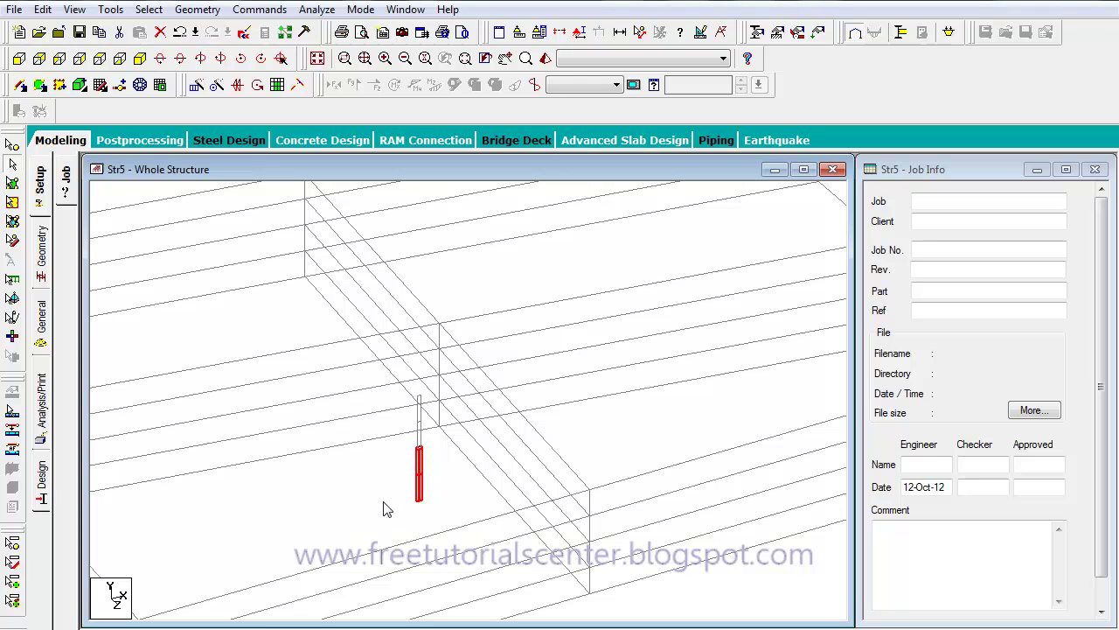
pyautogui.press('Delete')
pyautogui.click(618, 357)
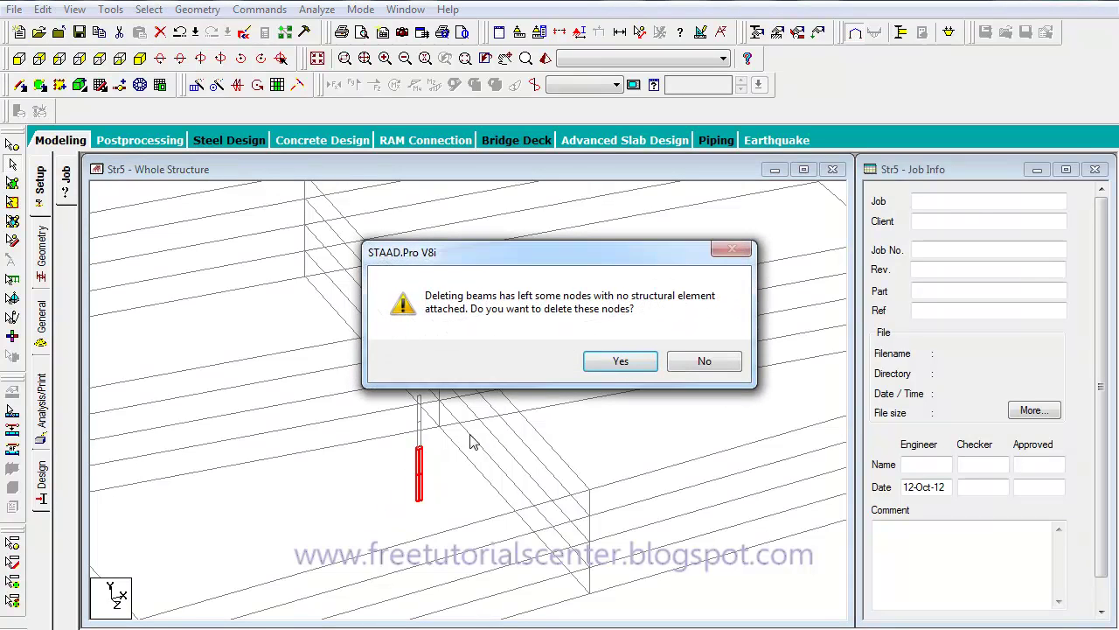
pyautogui.click(620, 362)
# - Delete the remaining vertical stray beams beside the central column
pyautogui.scroll(3, 470, 425)
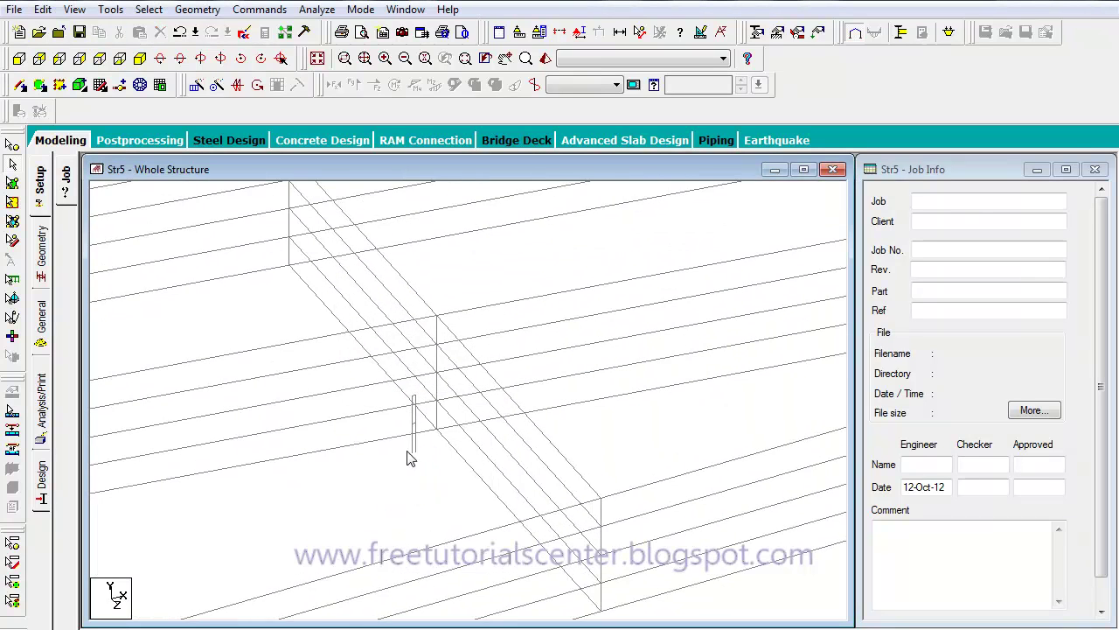
pyautogui.click(418, 446)
pyautogui.click(411, 450)
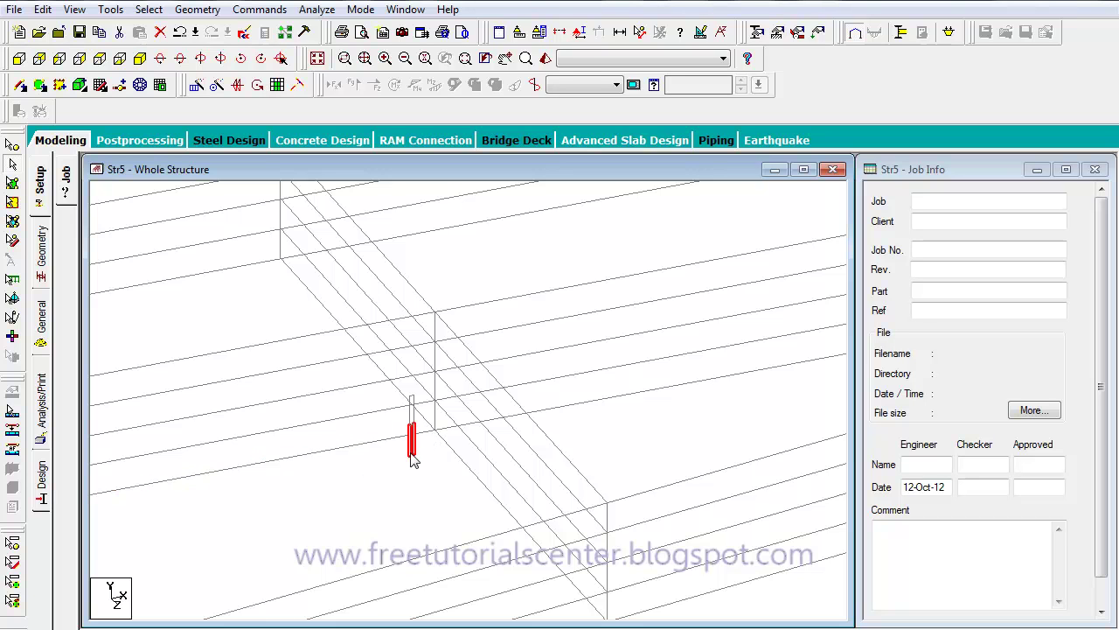
pyautogui.press('Delete')
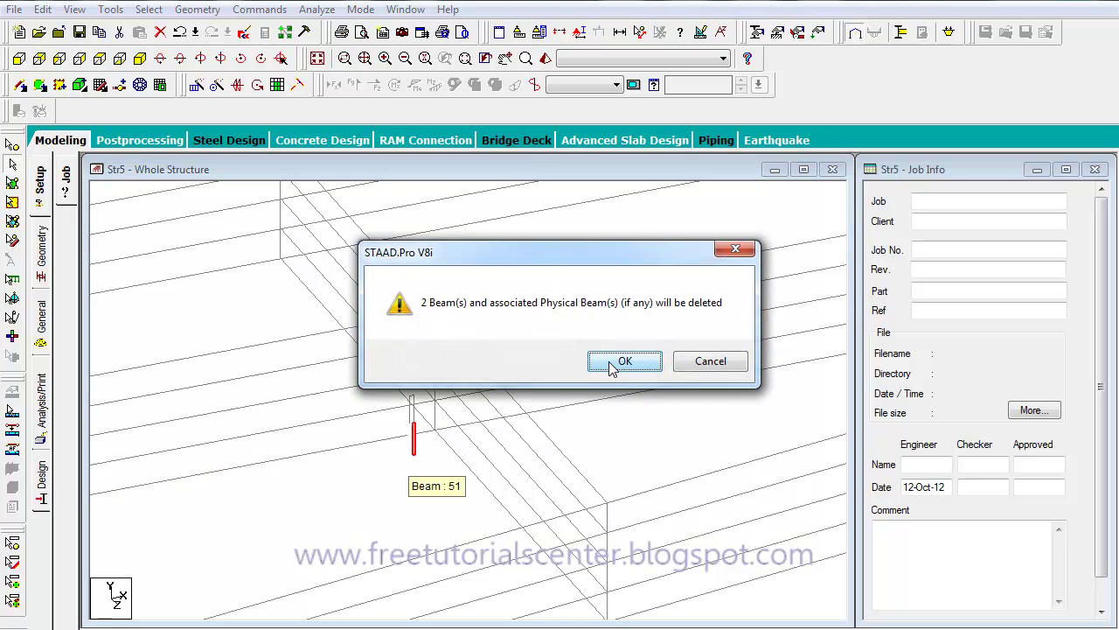
pyautogui.press('Return')
pyautogui.click(410, 416)
pyautogui.press('Delete')
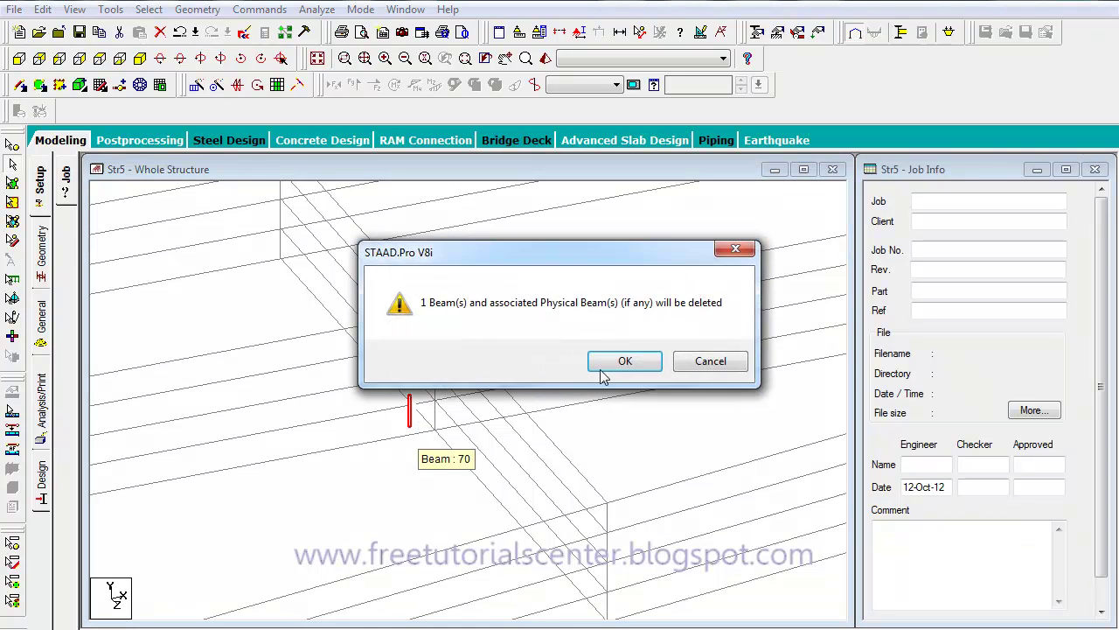
pyautogui.click(623, 358)
pyautogui.scroll(3, 414, 422)
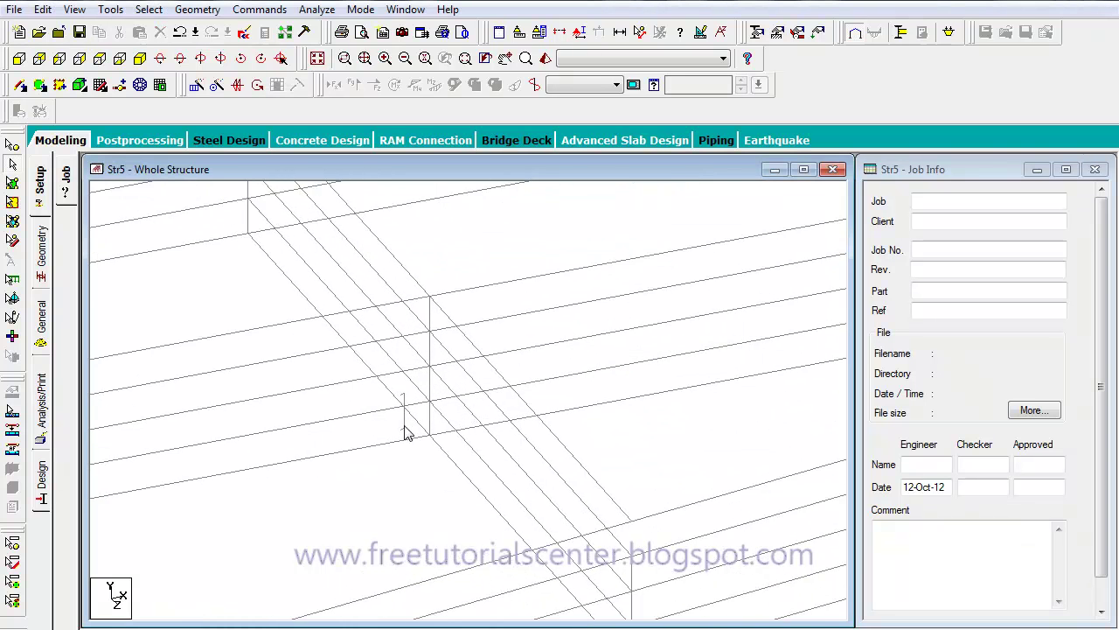
pyautogui.click(396, 422)
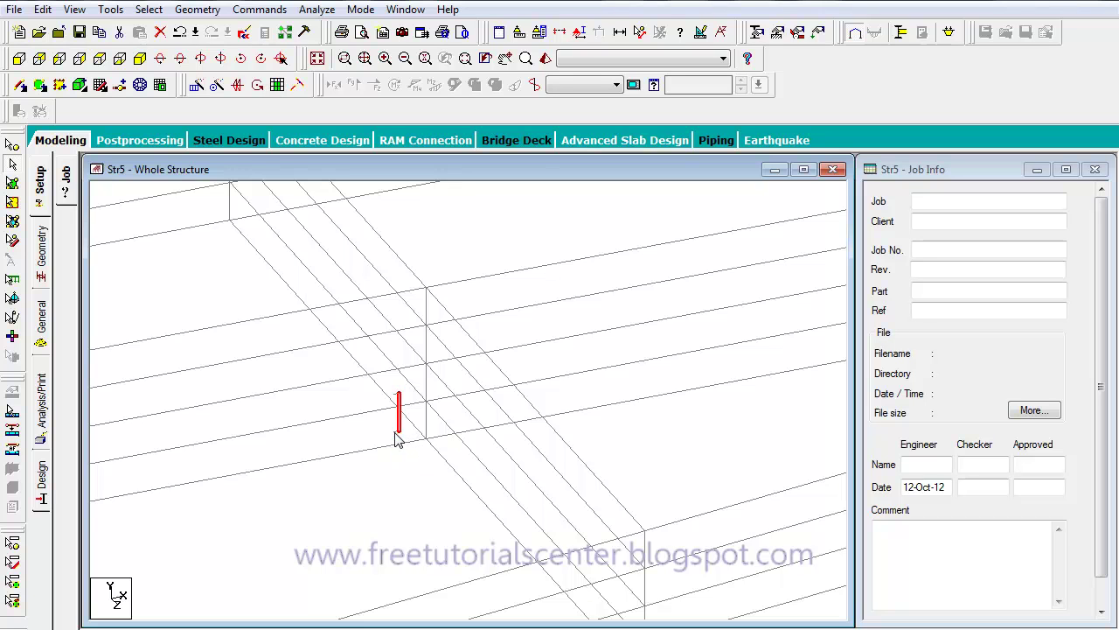
pyautogui.press('Delete')
pyautogui.click(617, 363)
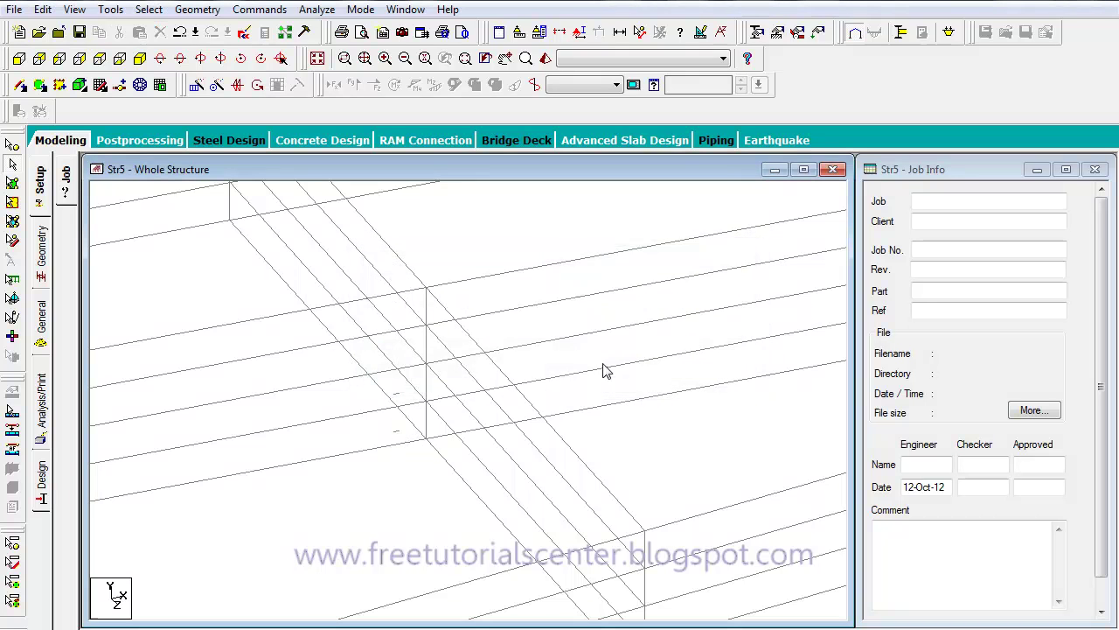
# - Delete the two tiny leftover horizontal beams near the central column together with their orphaned nodes
pyautogui.click(396, 433)
pyautogui.press('Delete')
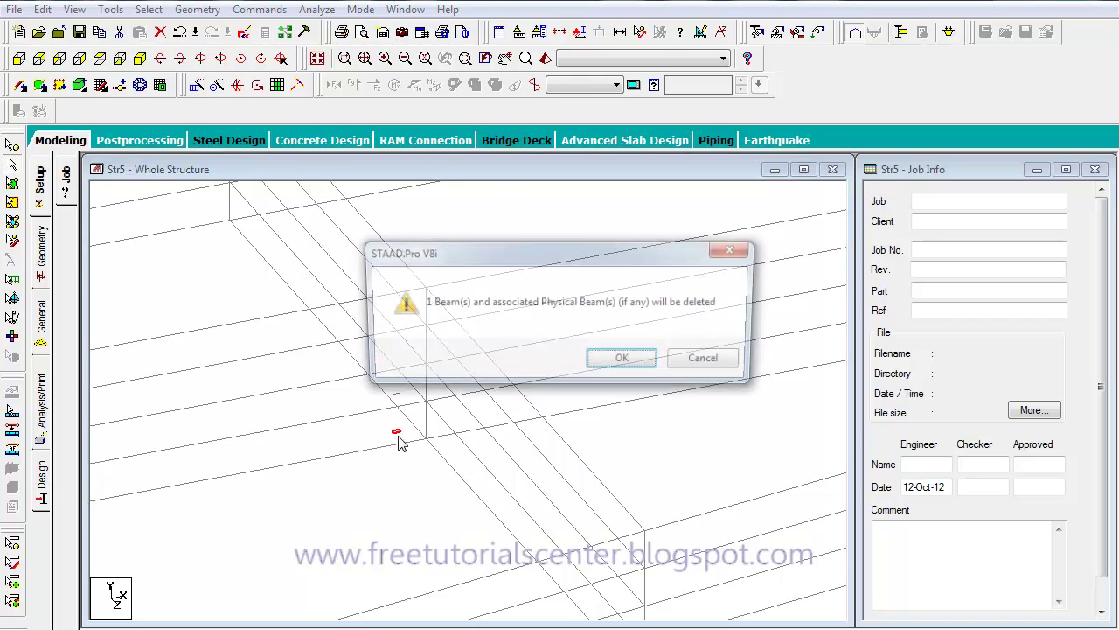
pyautogui.click(622, 362)
pyautogui.click(615, 360)
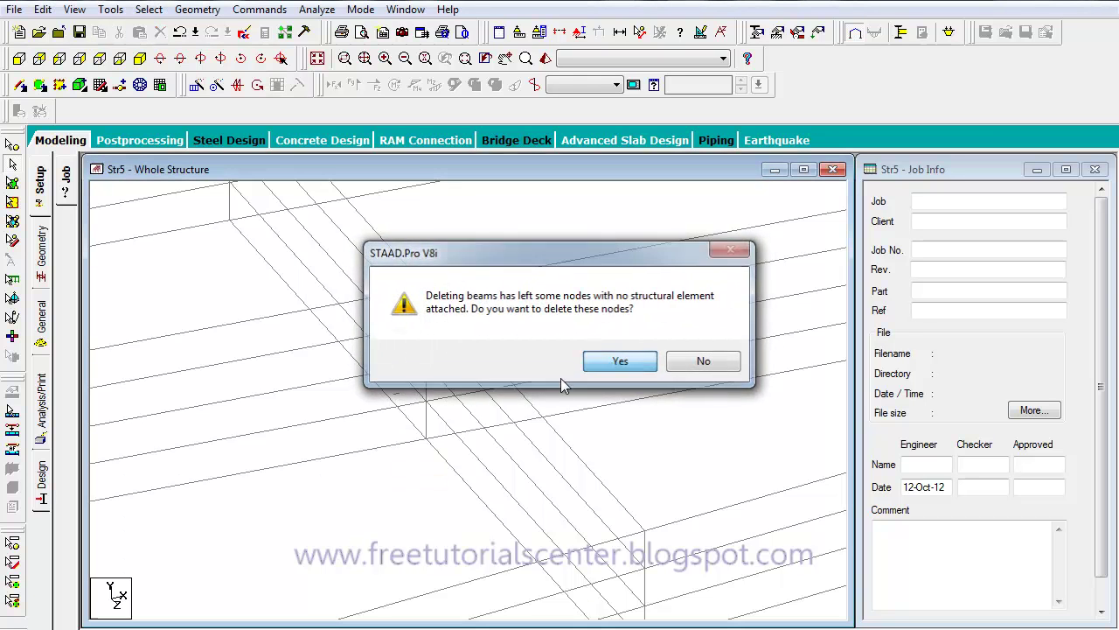
pyautogui.click(395, 394)
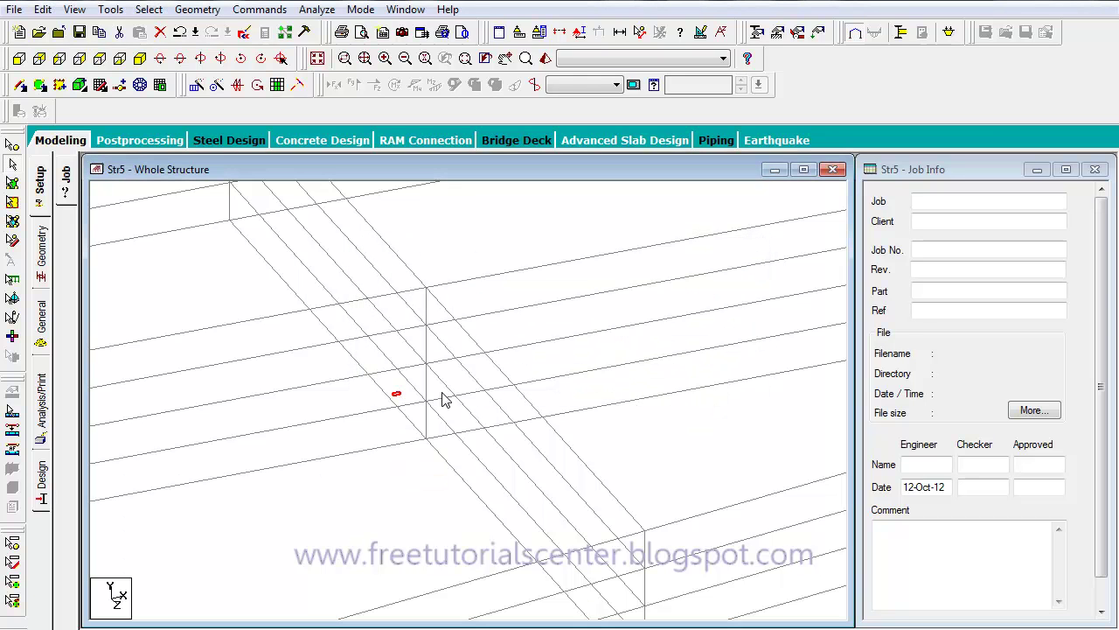
pyautogui.press('Delete')
pyautogui.click(626, 365)
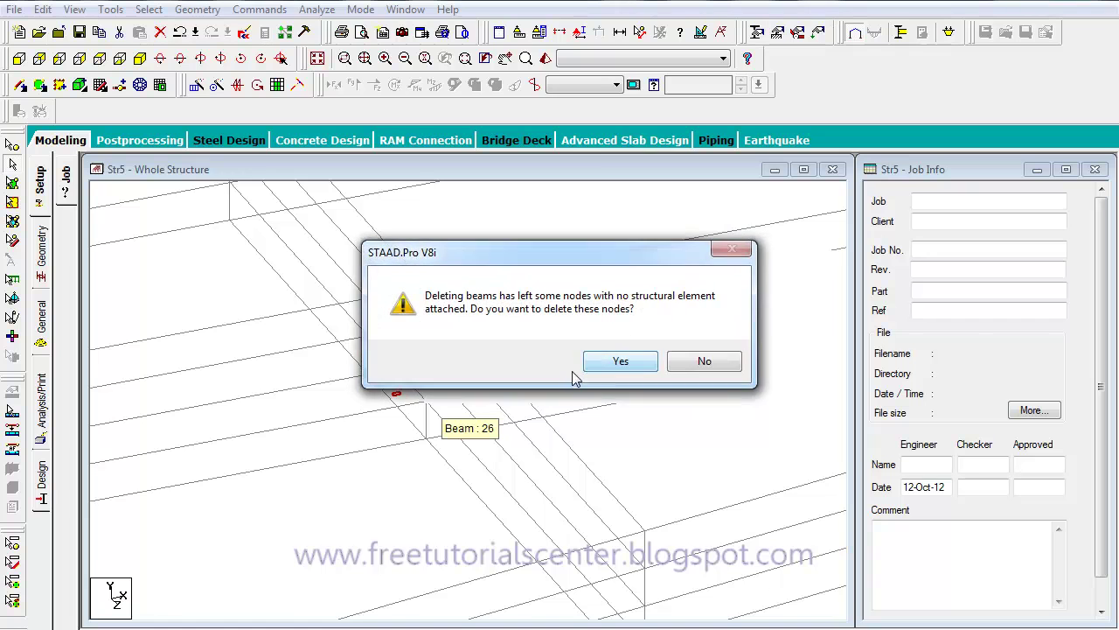
pyautogui.click(620, 361)
pyautogui.scroll(2, 537, 367)
pyautogui.scroll(2, 529, 364)
pyautogui.scroll(-4, 529, 360)
pyautogui.scroll(-4, 529, 354)
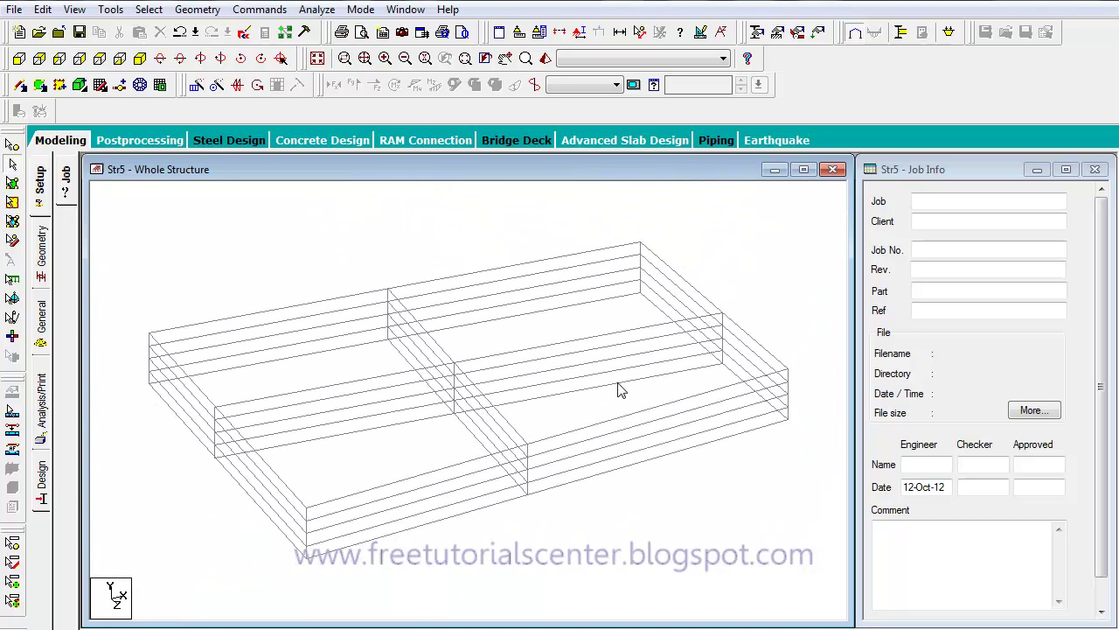
pyautogui.scroll(-2, 560, 360)
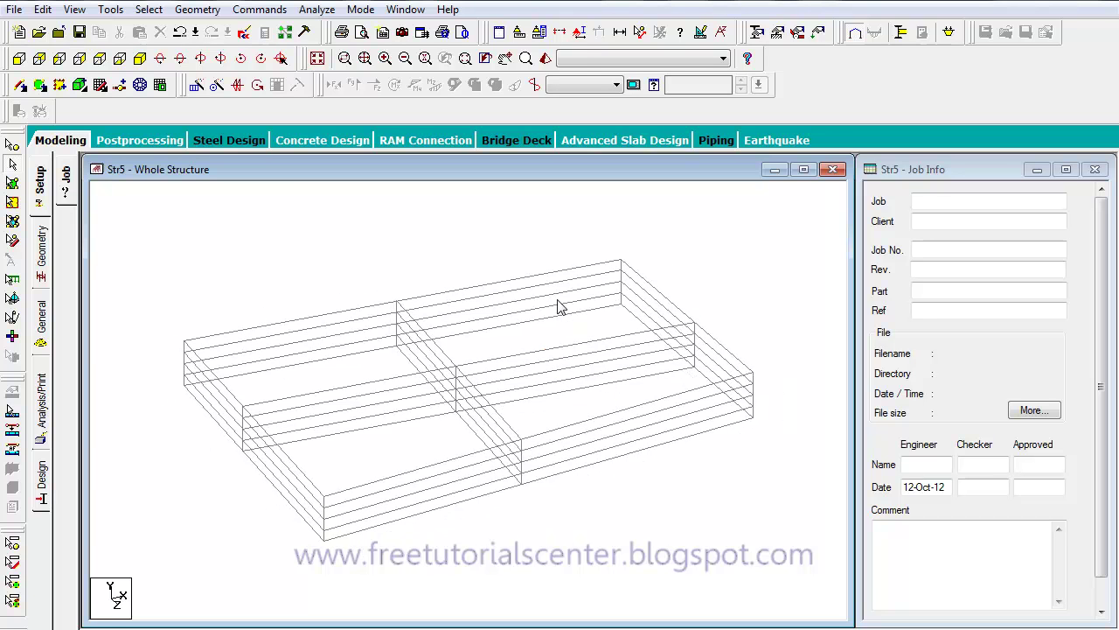